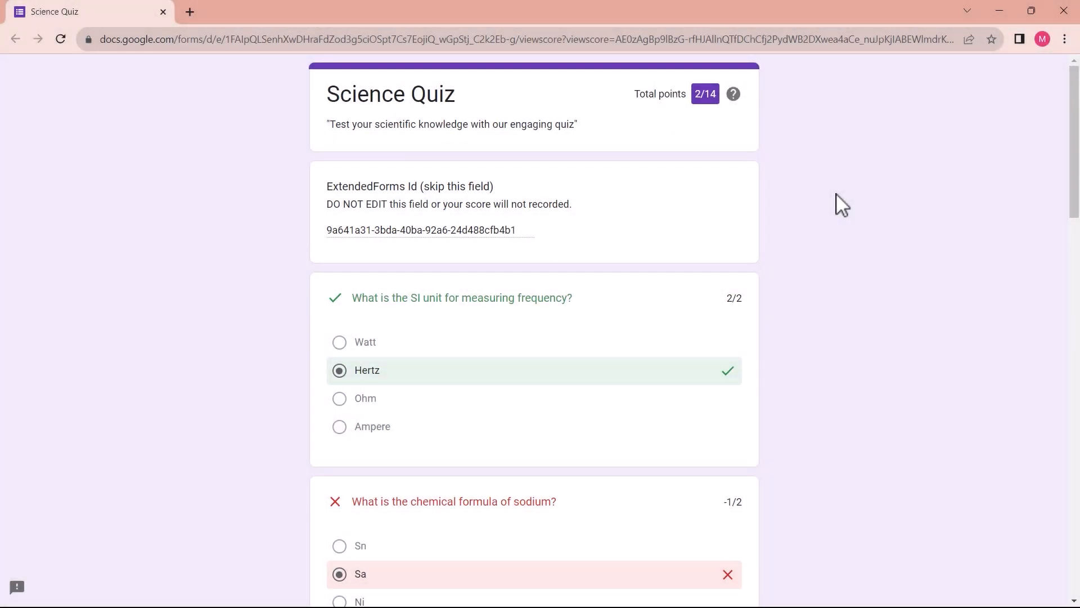
# - Review the marks awarded for each question in the graded Science Quiz response, including the negative scores for wrong answers
pyautogui.scroll(-8, 841, 206)
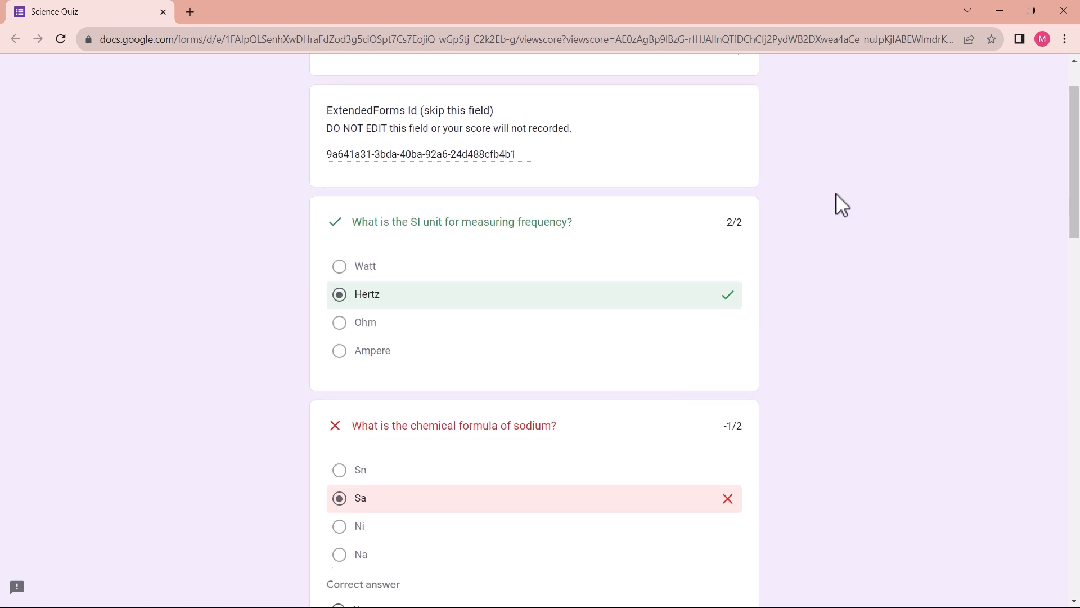
pyautogui.scroll(-10, 841, 205)
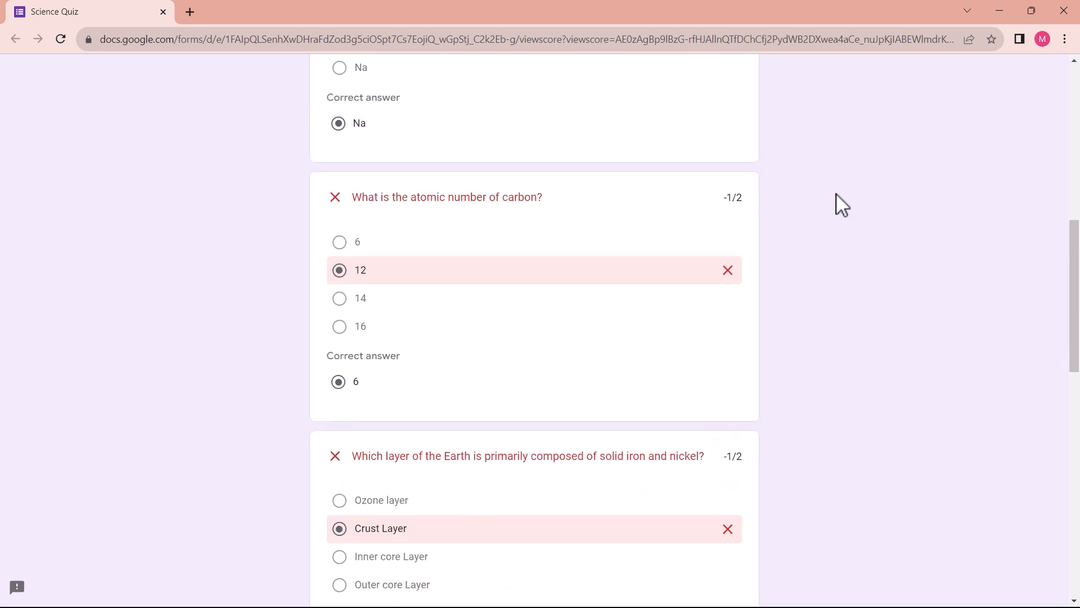
pyautogui.scroll(-6, 841, 206)
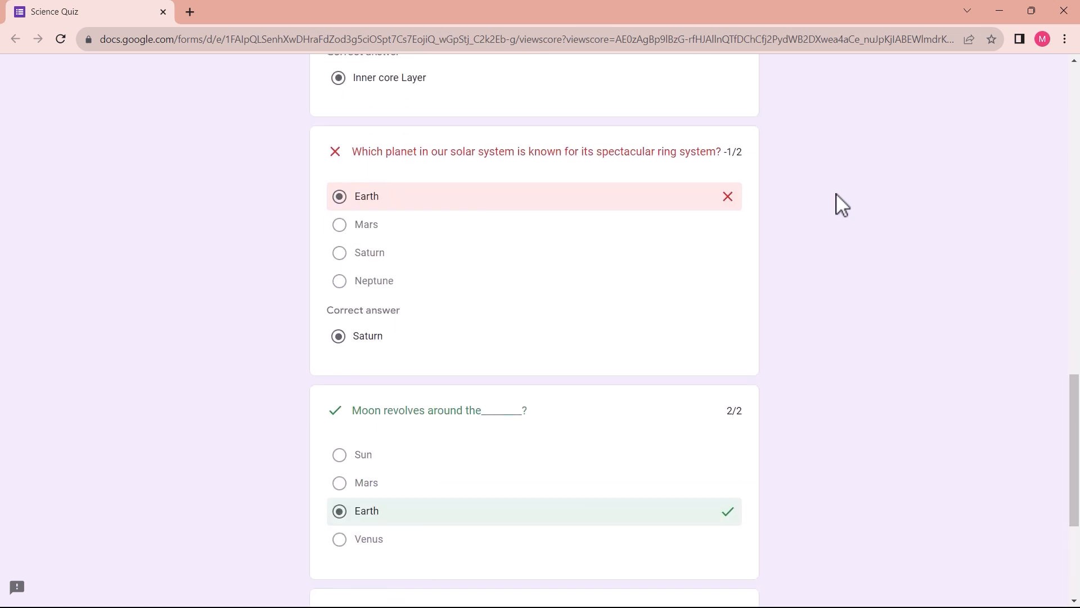
pyautogui.scroll(-1, 840, 205)
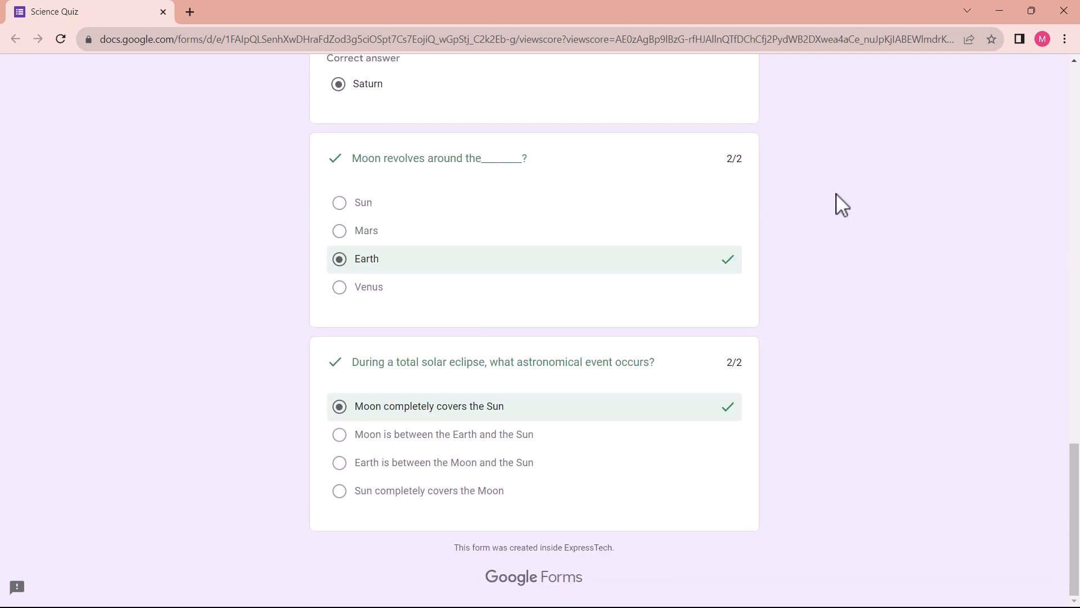
pyautogui.scroll(6, 841, 205)
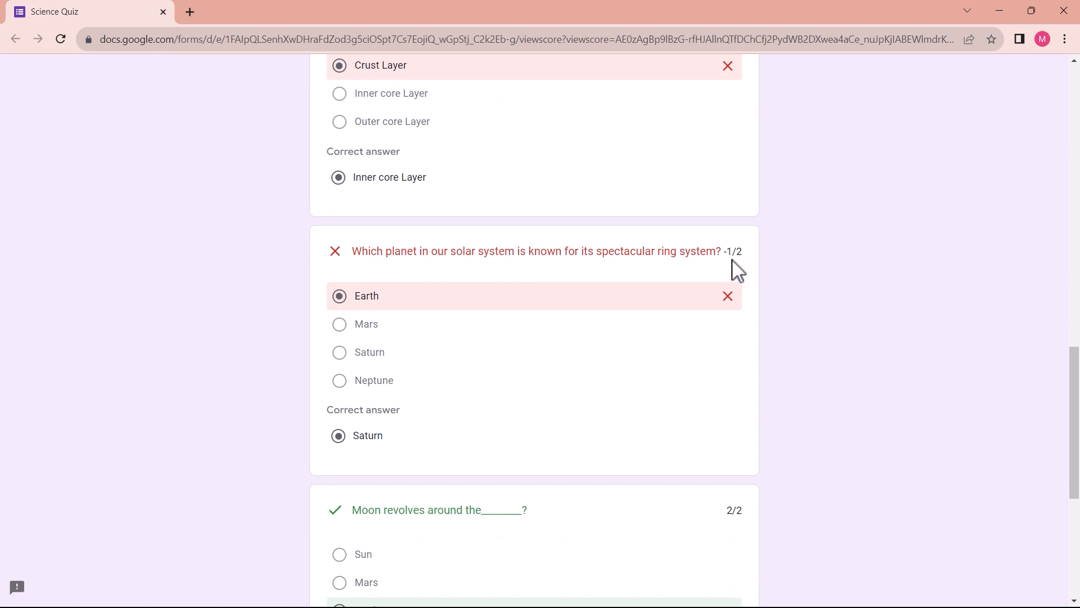
pyautogui.scroll(10, 771, 287)
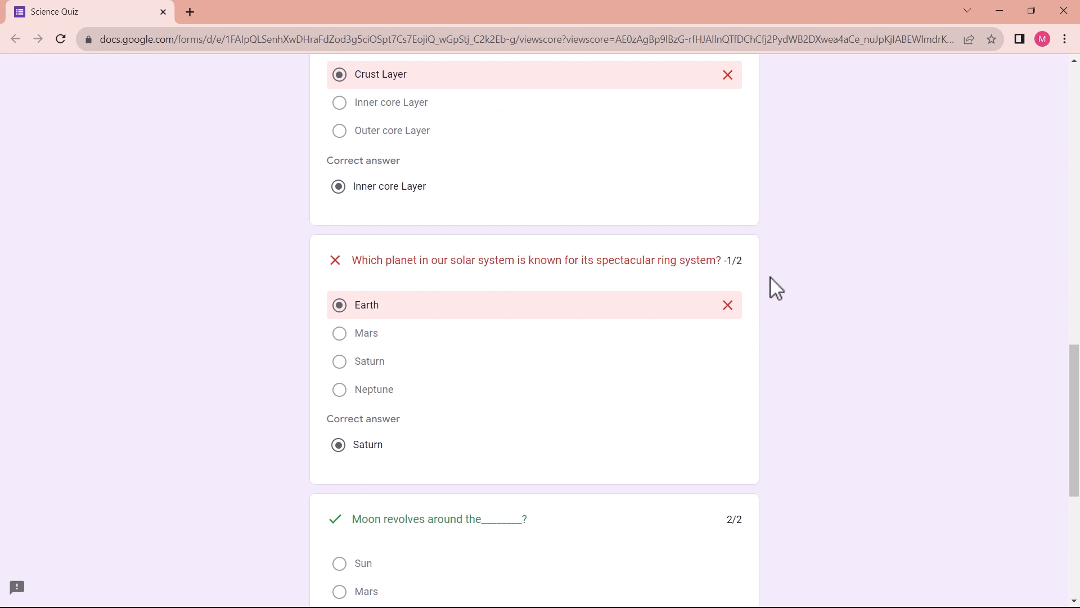
pyautogui.scroll(8, 784, 295)
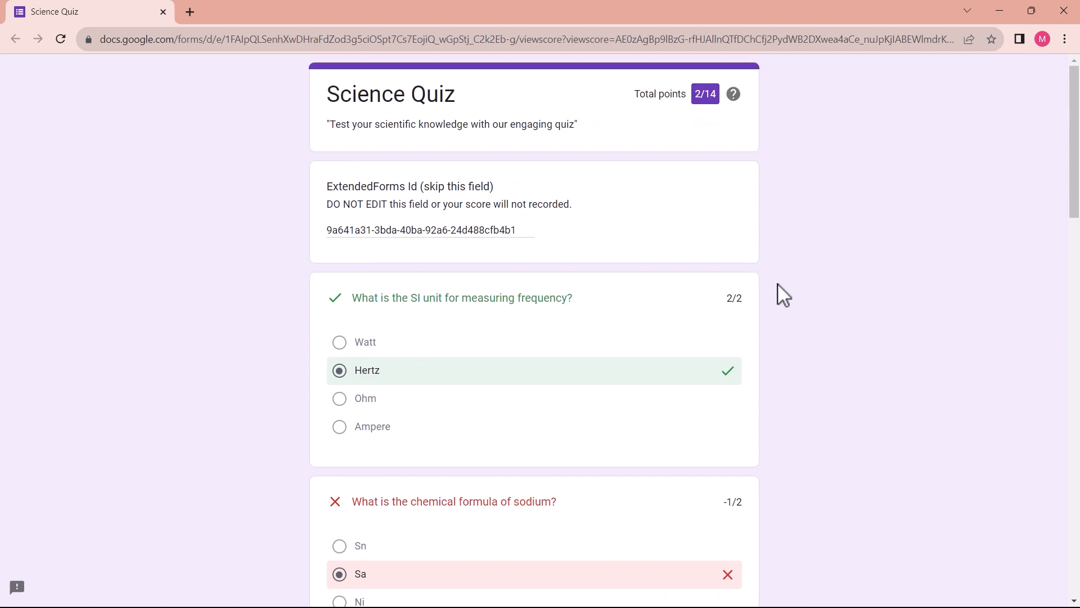
pyautogui.click(161, 13)
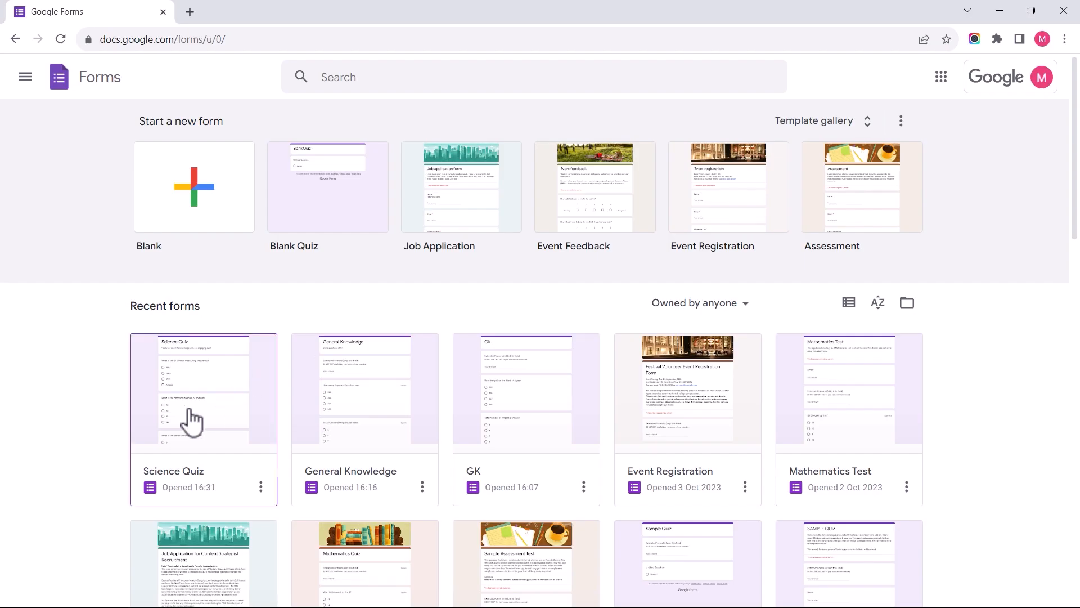
# - Open the Science Quiz form from the recent forms for editing and look through its questions
pyautogui.click(198, 426)
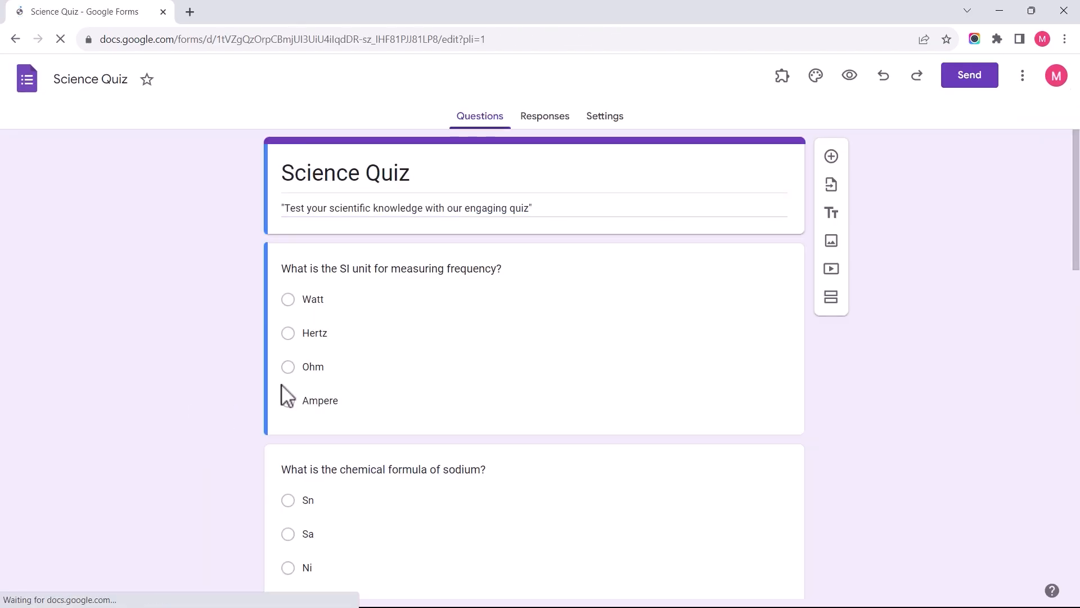
pyautogui.scroll(-12, 692, 388)
pyautogui.scroll(-4, 689, 388)
pyautogui.scroll(16, 688, 386)
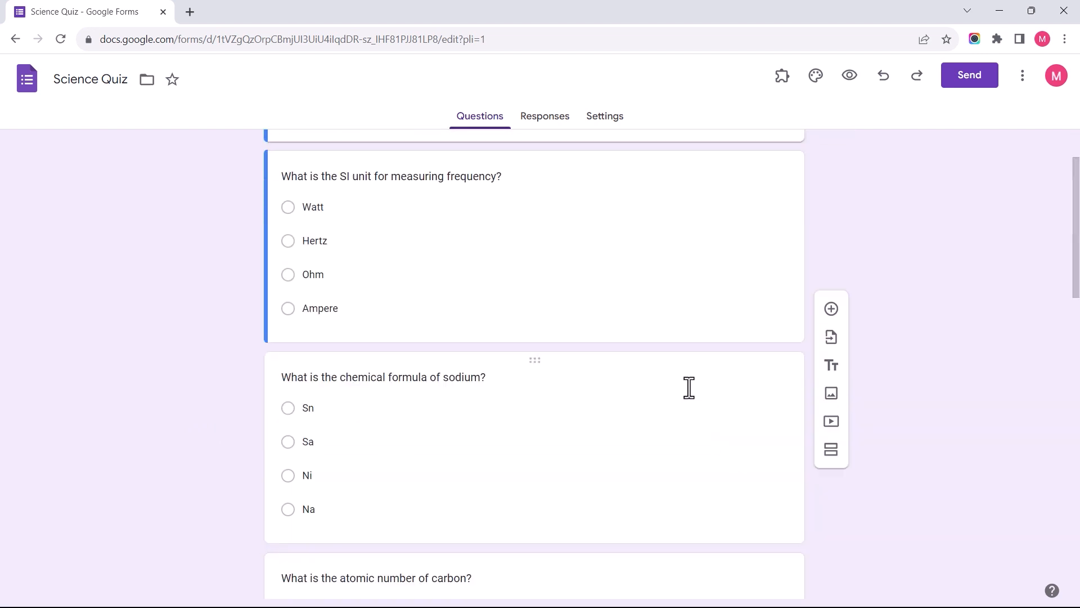
# - Turn the form into a quiz with the "Make this a quiz" setting and review its marks and respondent options
pyautogui.click(605, 118)
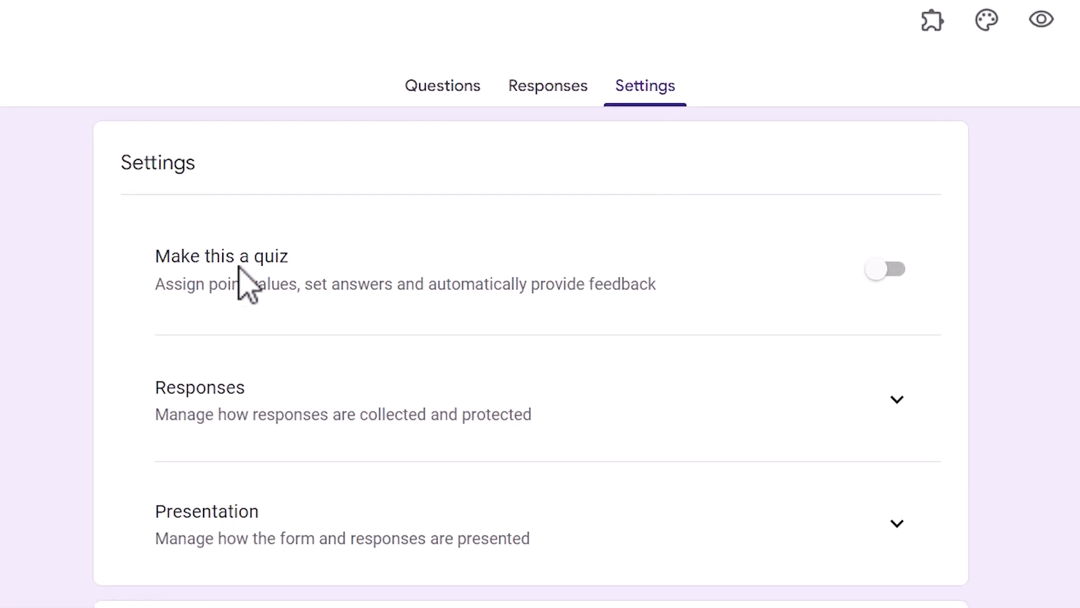
pyautogui.click(889, 271)
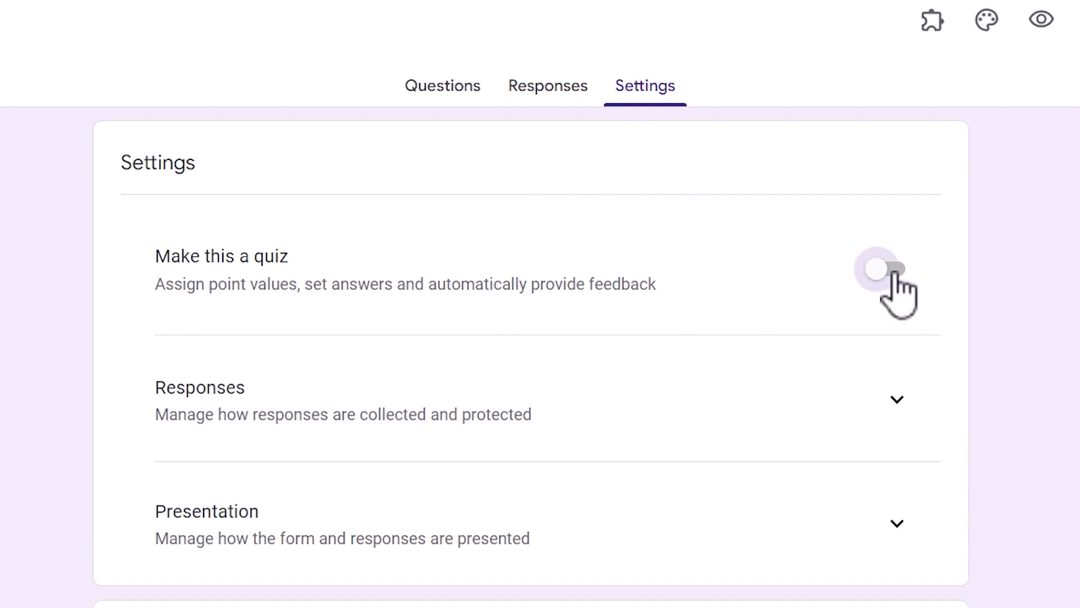
pyautogui.scroll(-3, 783, 372)
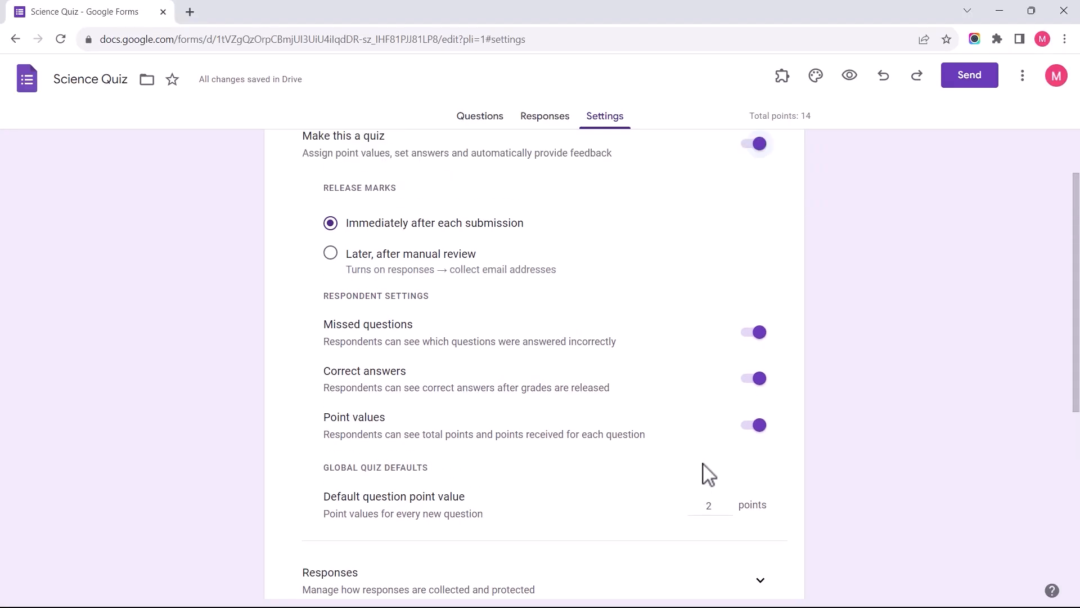
pyautogui.scroll(2, 821, 464)
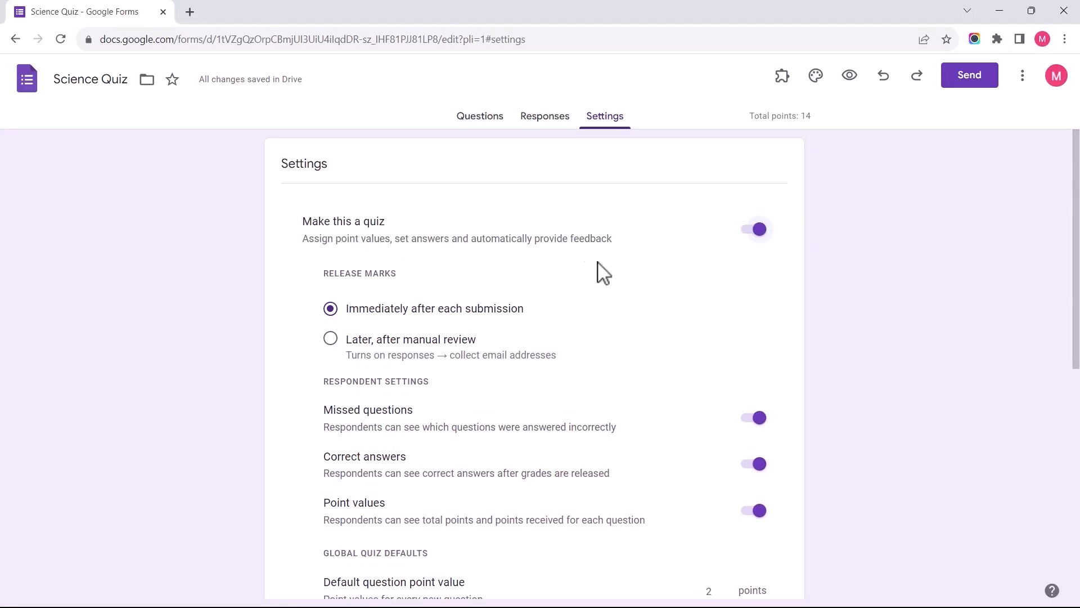
# - Set Hertz as the correct answer in the answer key of the question on the SI unit of frequency
pyautogui.click(482, 116)
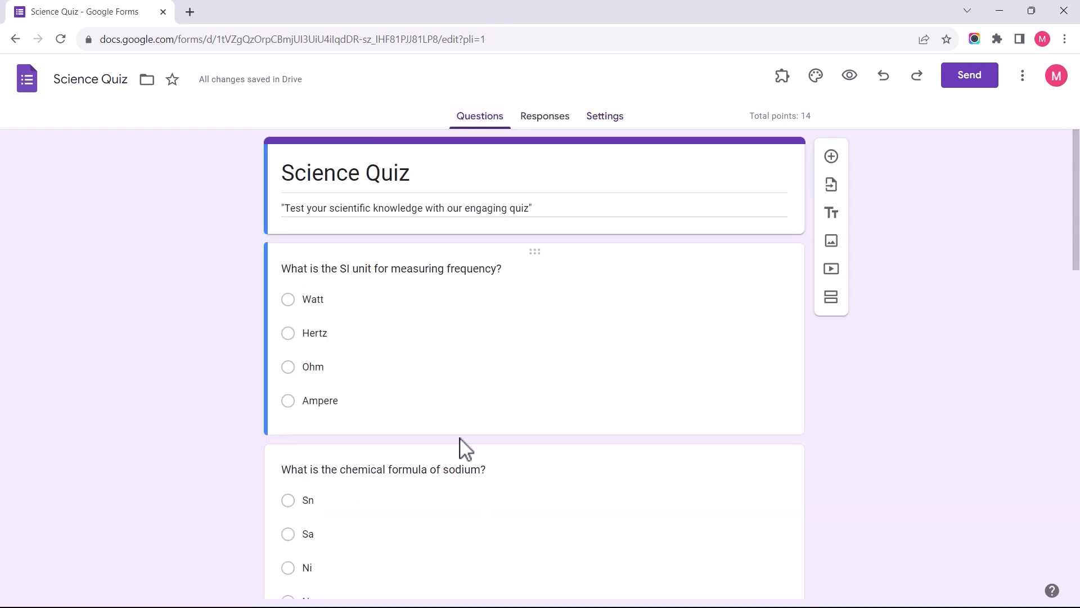
pyautogui.click(453, 413)
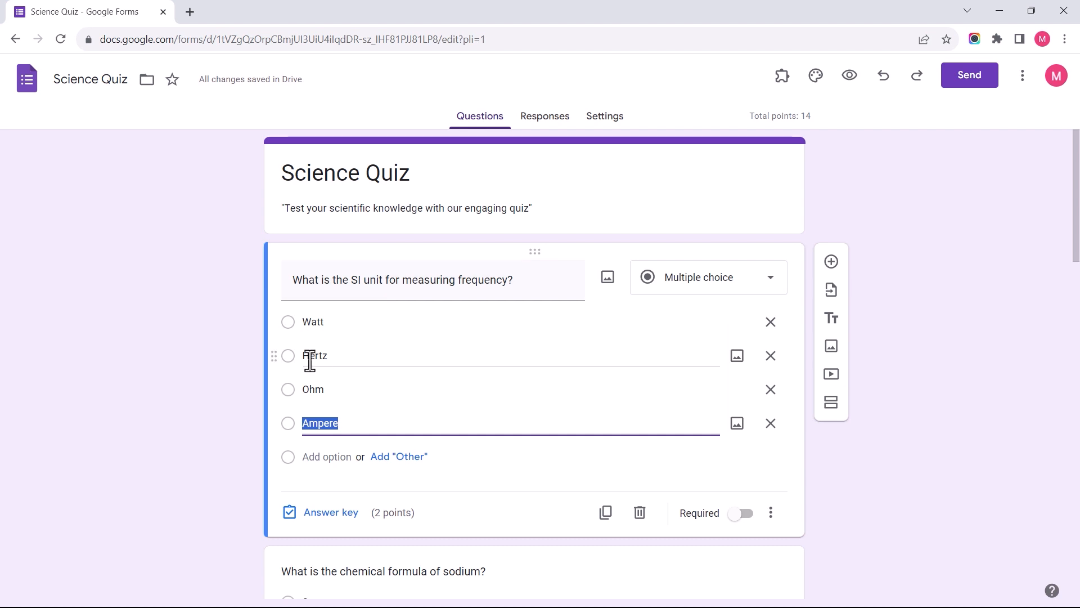
pyautogui.click(287, 357)
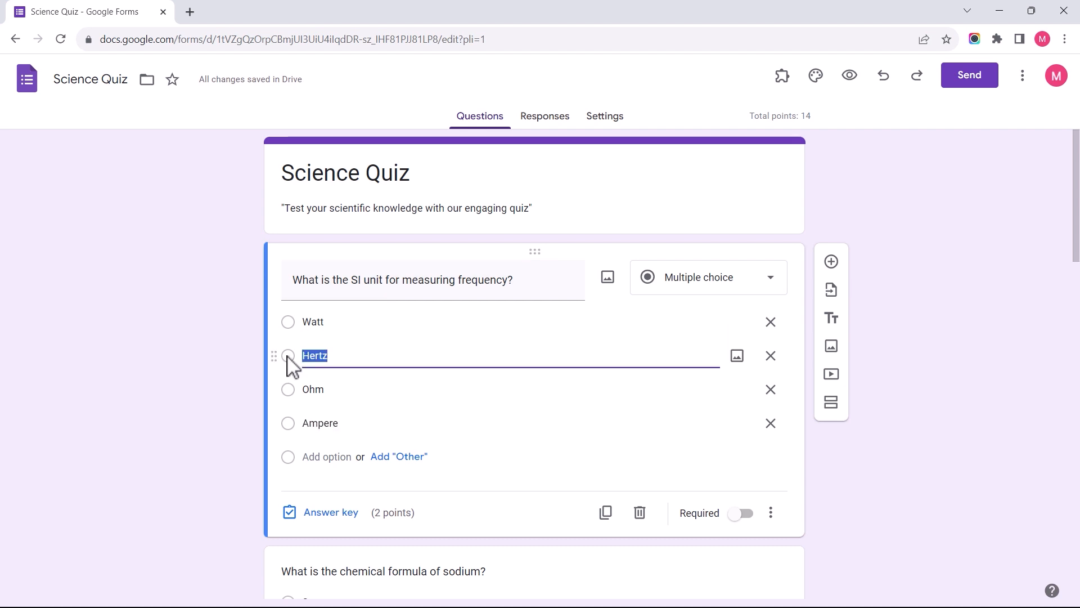
pyautogui.click(327, 512)
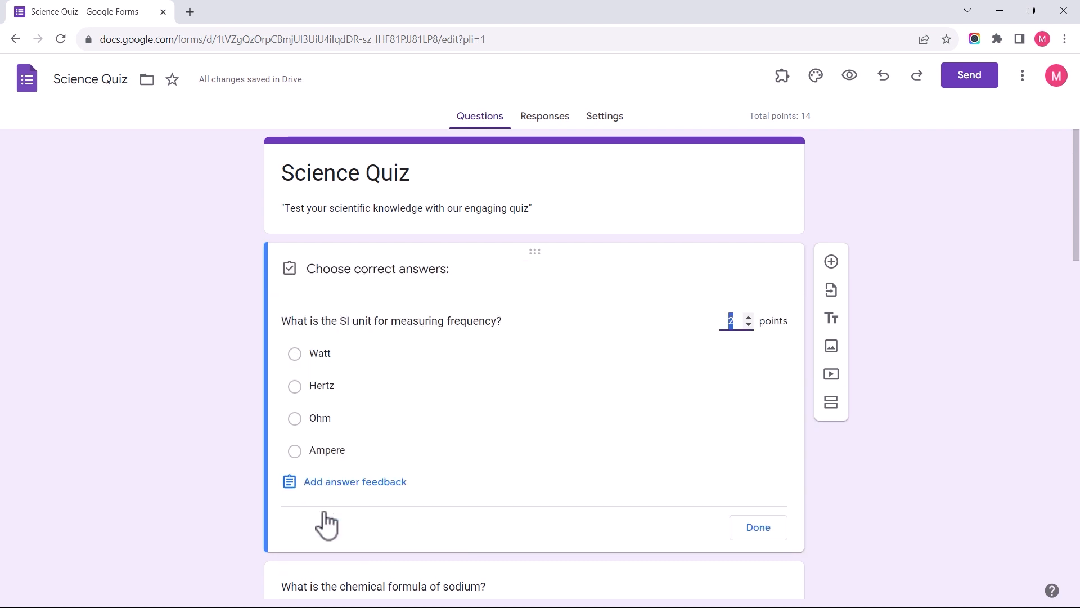
pyautogui.click(296, 388)
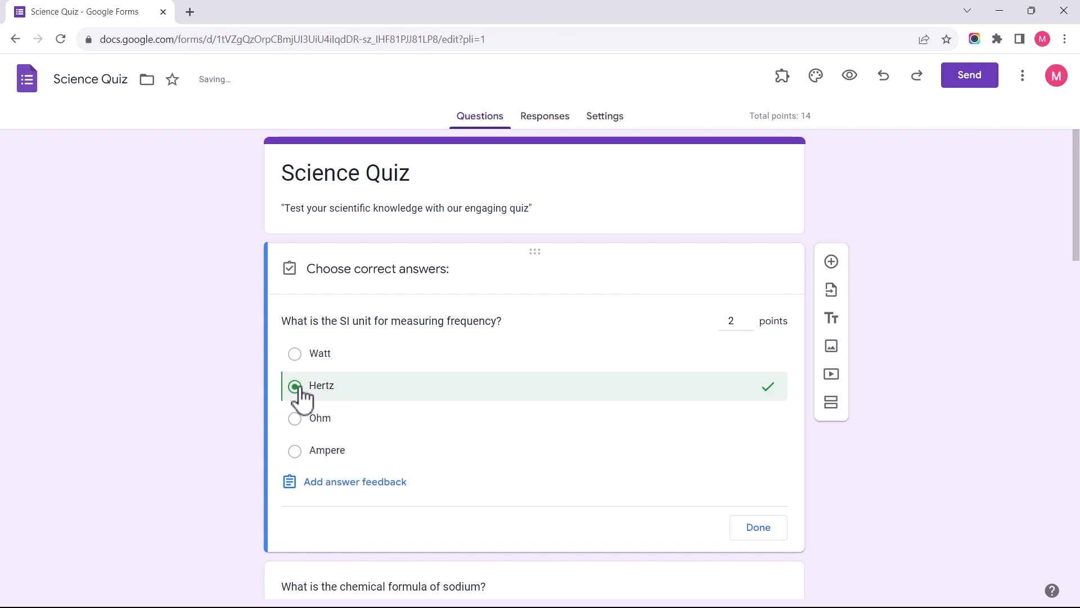
pyautogui.click(753, 528)
# - Set Na as the correct answer in the answer key of the question on sodium's chemical formula
pyautogui.scroll(-5, 880, 495)
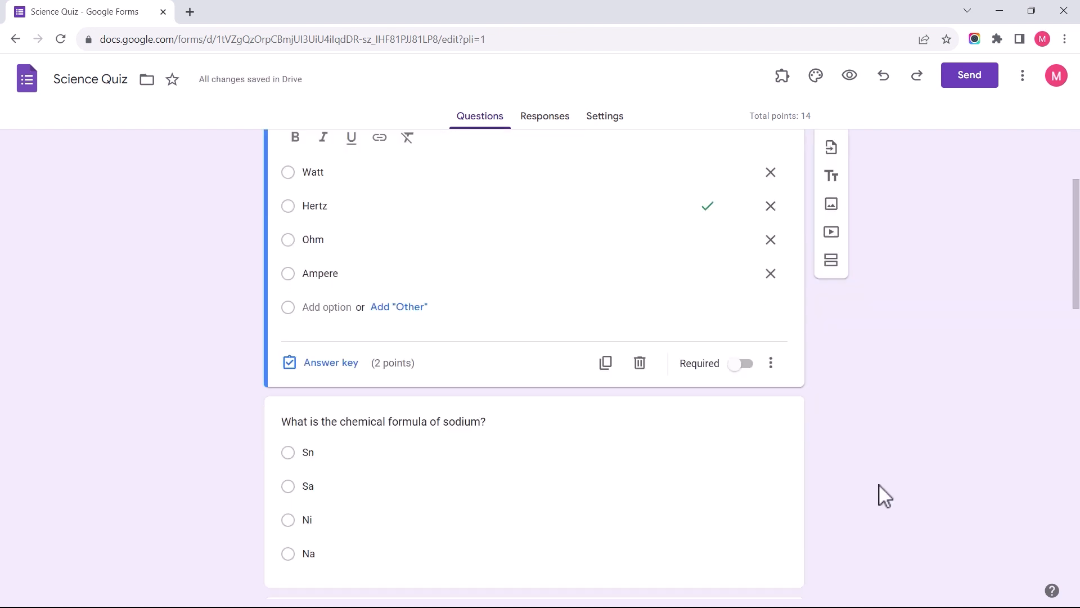
pyautogui.click(394, 398)
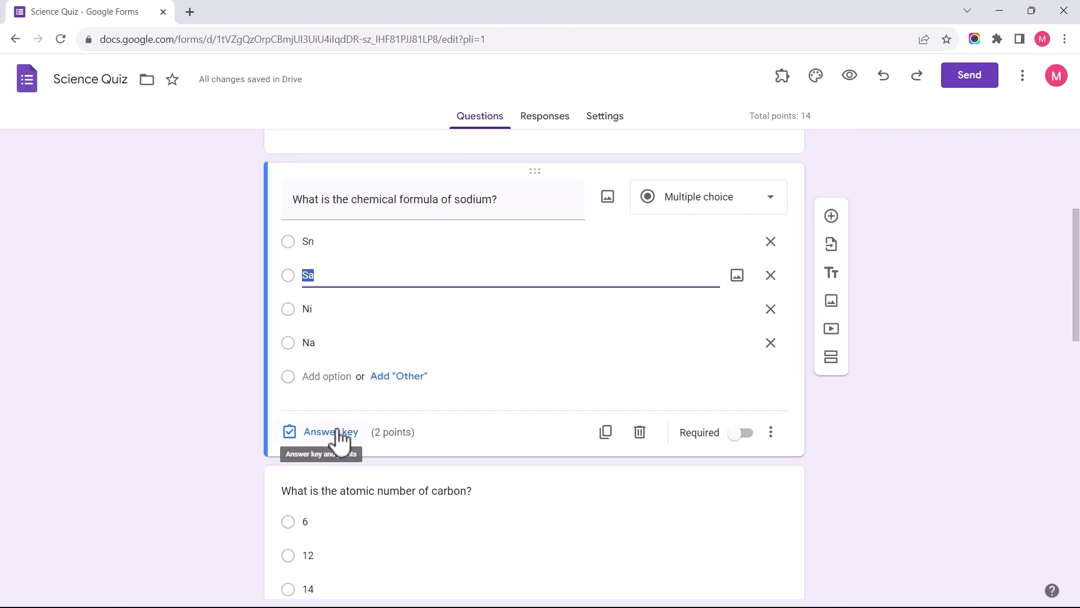
pyautogui.click(321, 432)
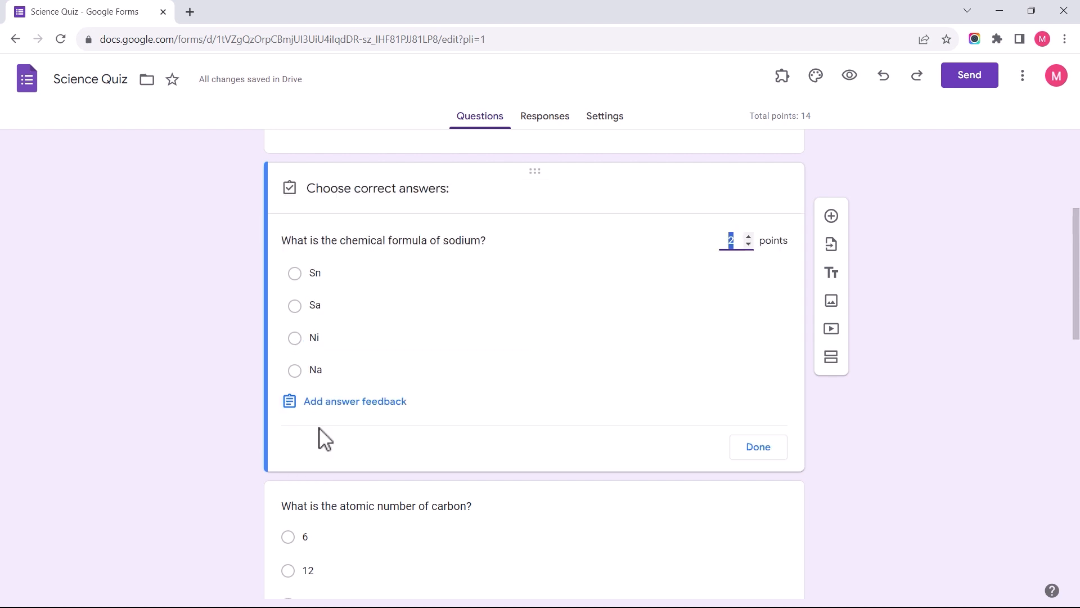
pyautogui.click(344, 371)
pyautogui.click(759, 446)
# - Set 6 as the correct answer in the answer key of the question on carbon's atomic number
pyautogui.scroll(-4, 703, 427)
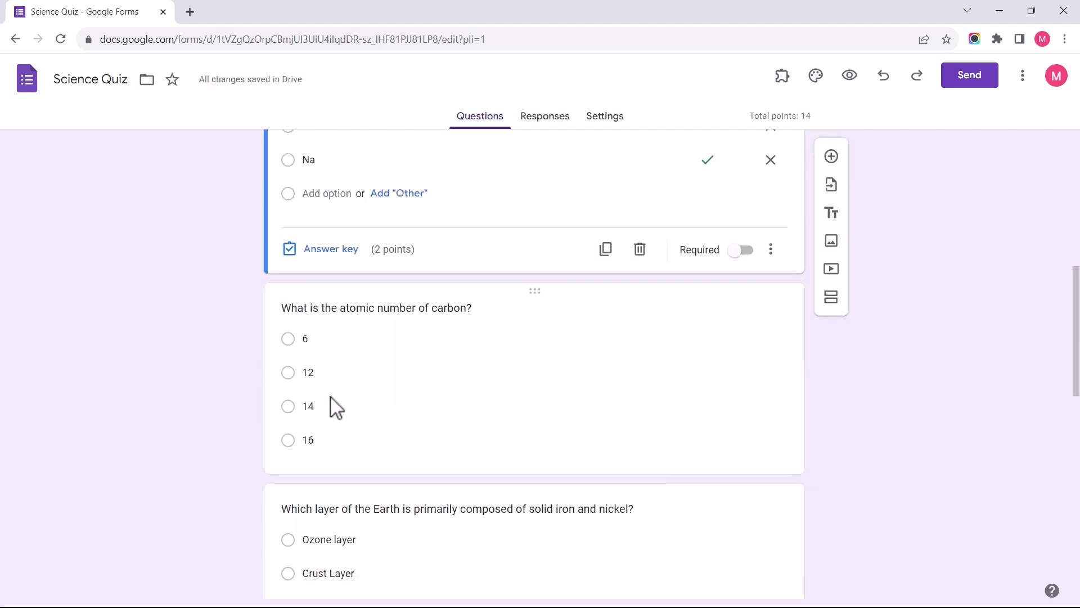
pyautogui.click(289, 350)
pyautogui.click(317, 432)
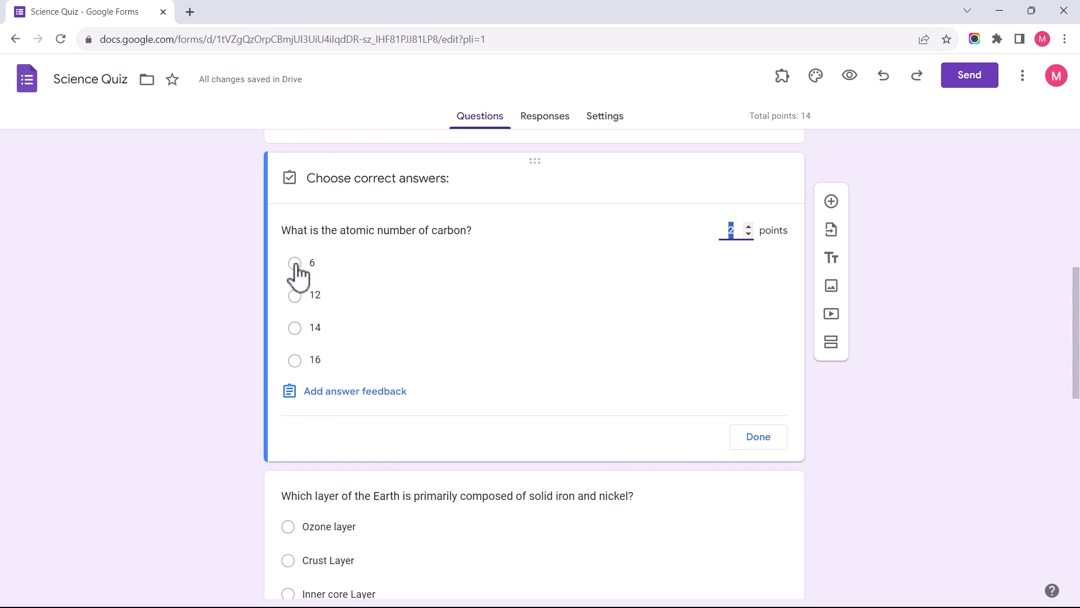
pyautogui.click(294, 262)
pyautogui.click(765, 440)
# - Set Inner core Layer as the correct answer for the question about the Earth layer of solid iron and nickel
pyautogui.scroll(-2, 607, 483)
pyautogui.click(574, 479)
pyautogui.scroll(-1, 475, 452)
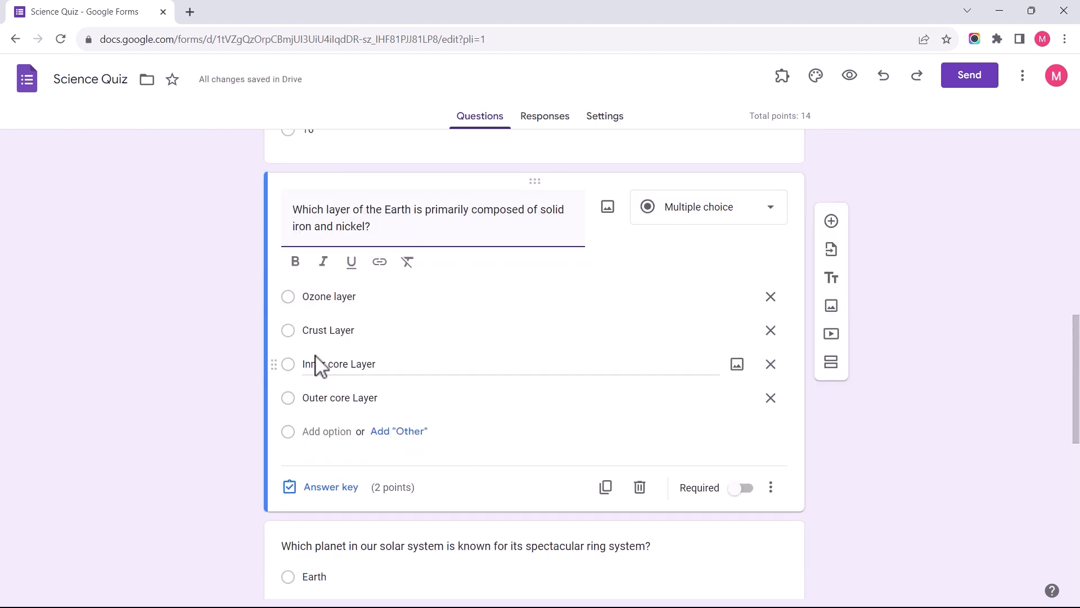
pyautogui.click(315, 362)
pyautogui.click(310, 459)
pyautogui.click(337, 345)
pyautogui.click(757, 455)
# - Set Saturn as the correct answer for the question about the planet with a spectacular ring system
pyautogui.scroll(-4, 556, 484)
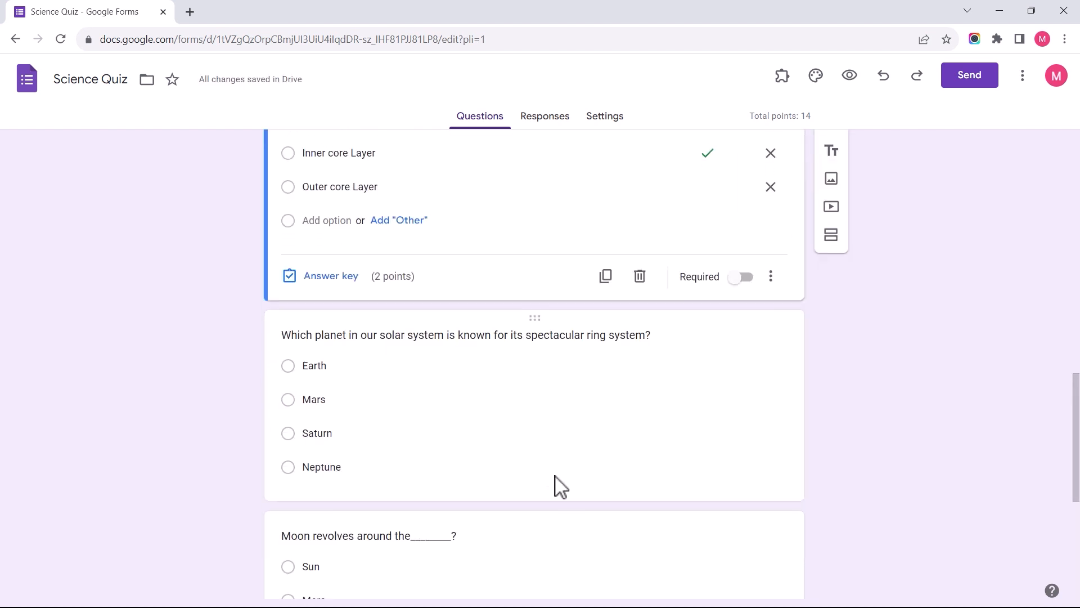
pyautogui.click(376, 438)
pyautogui.click(314, 462)
pyautogui.click(324, 337)
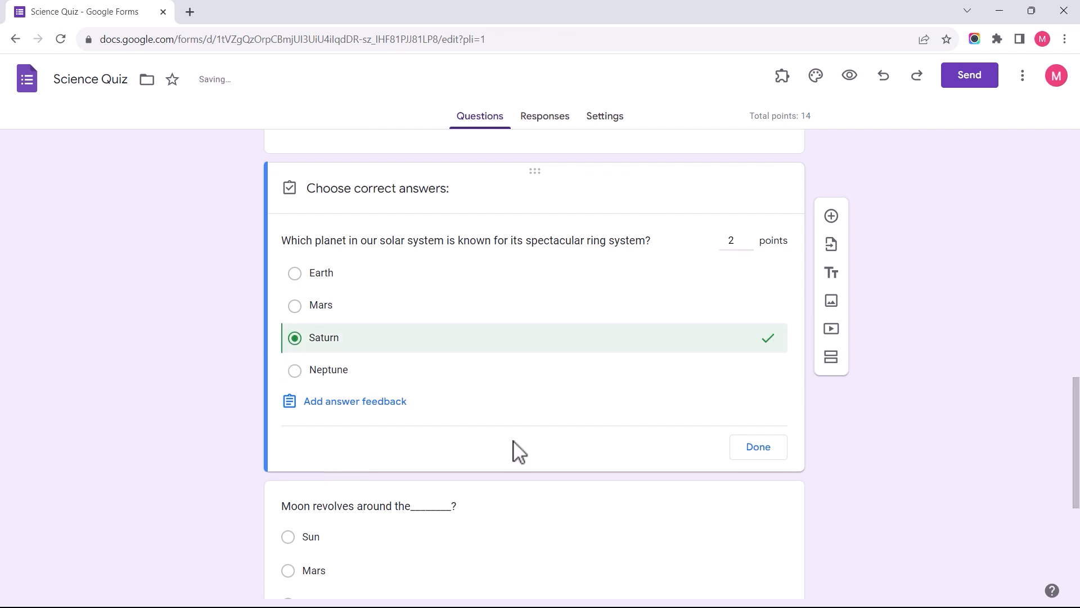
pyautogui.click(758, 447)
# - Set Earth as the correct answer for the question about what the Moon revolves around
pyautogui.scroll(-4, 563, 428)
pyautogui.click(393, 349)
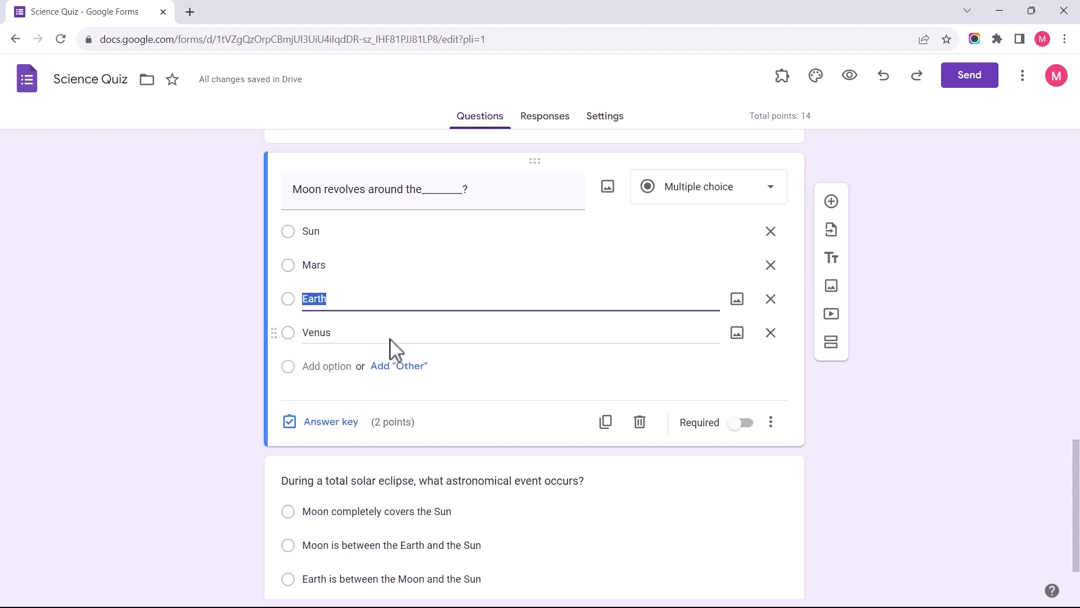
pyautogui.click(331, 422)
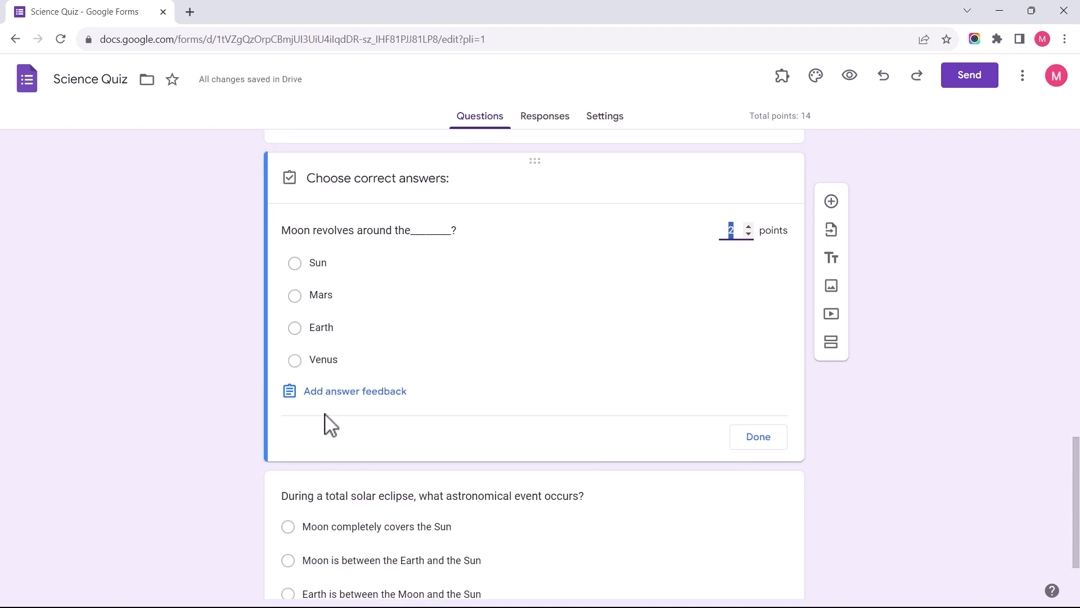
pyautogui.click(302, 333)
pyautogui.click(764, 441)
# - Set "Moon completely covers the Sun" as the correct answer for the total solar eclipse question
pyautogui.click(510, 425)
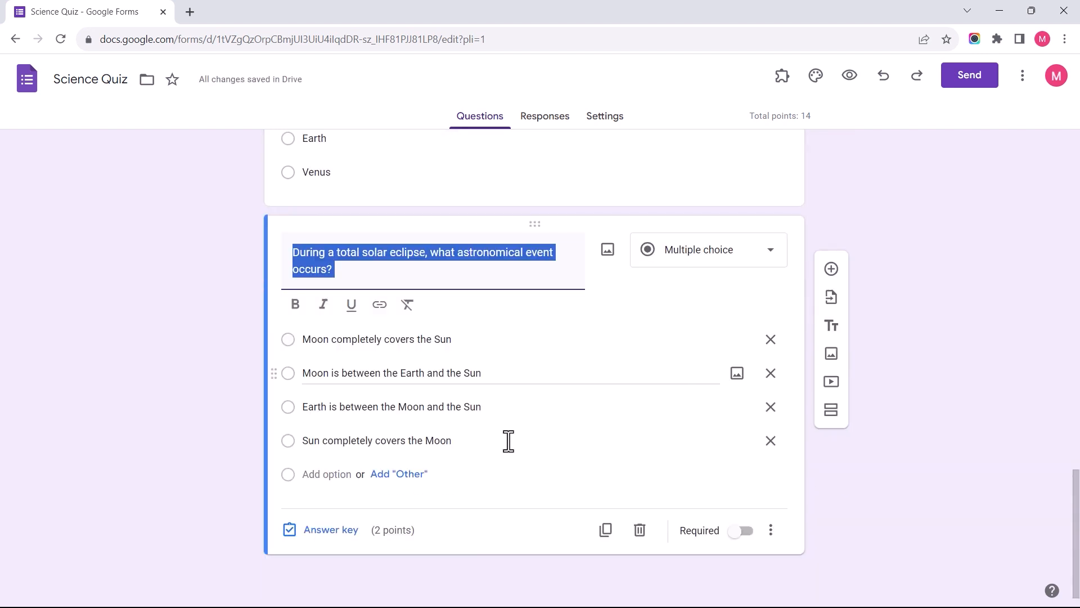
pyautogui.click(331, 529)
pyautogui.click(307, 388)
pyautogui.click(761, 564)
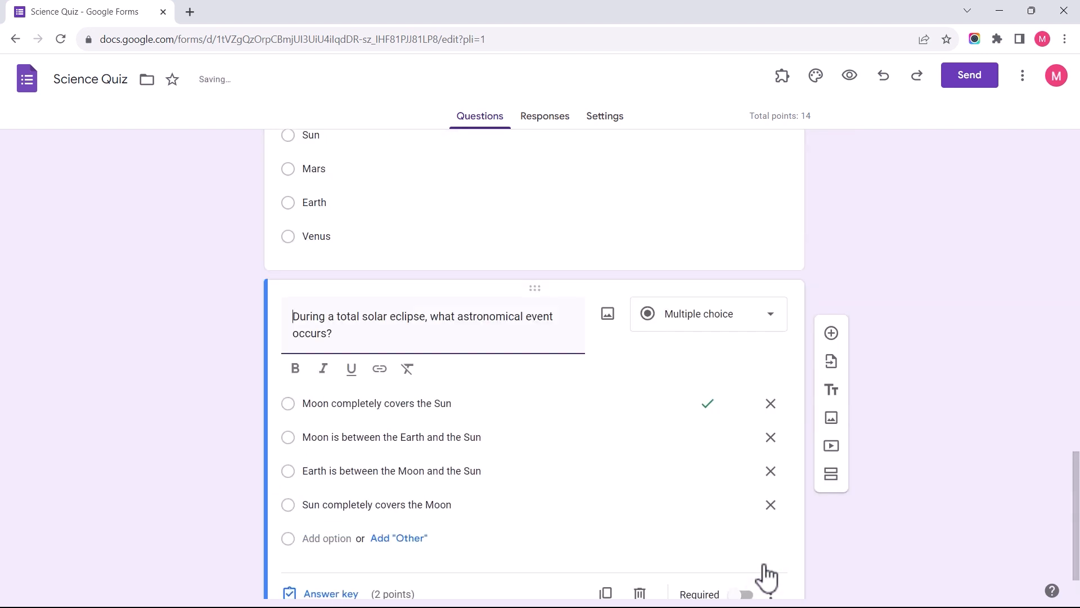
# - Open the Timer for Google Forms - Extended Forms add-on for the quiz
pyautogui.scroll(-2, 905, 488)
pyautogui.scroll(20, 887, 514)
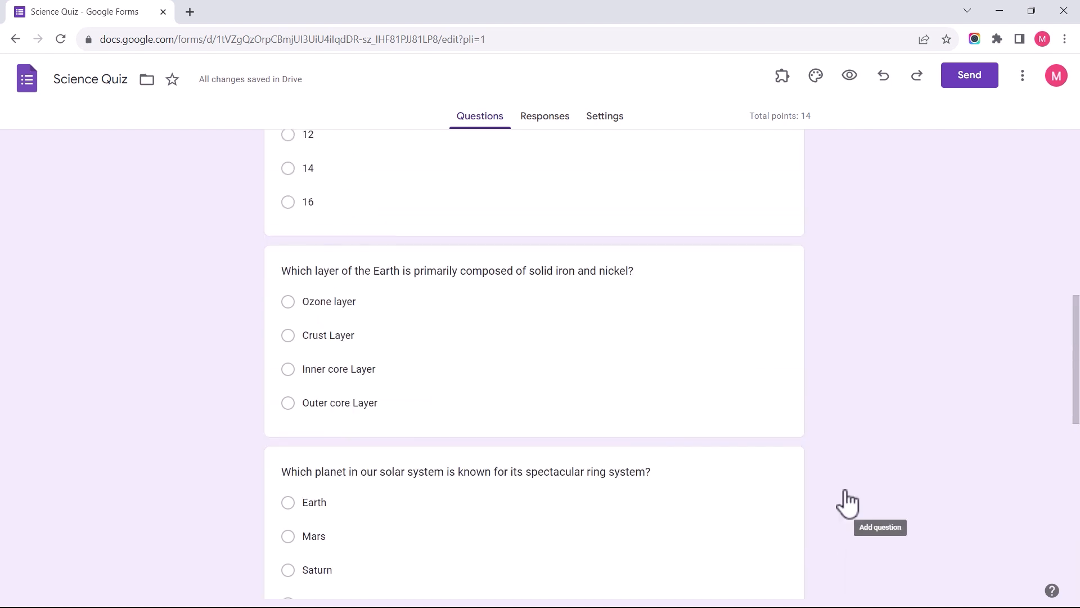
pyautogui.scroll(1, 838, 394)
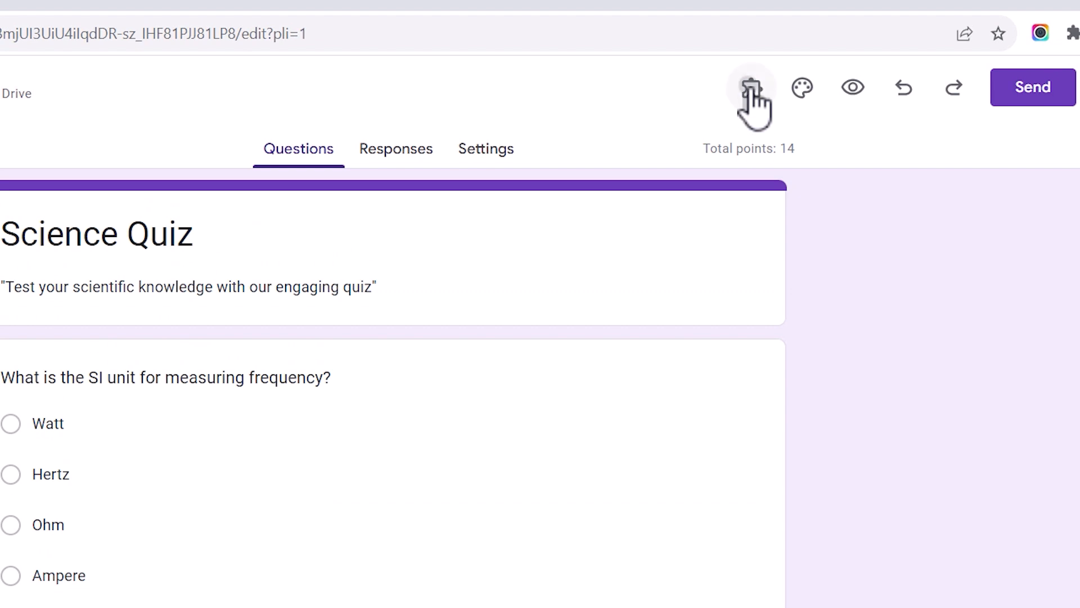
pyautogui.click(751, 88)
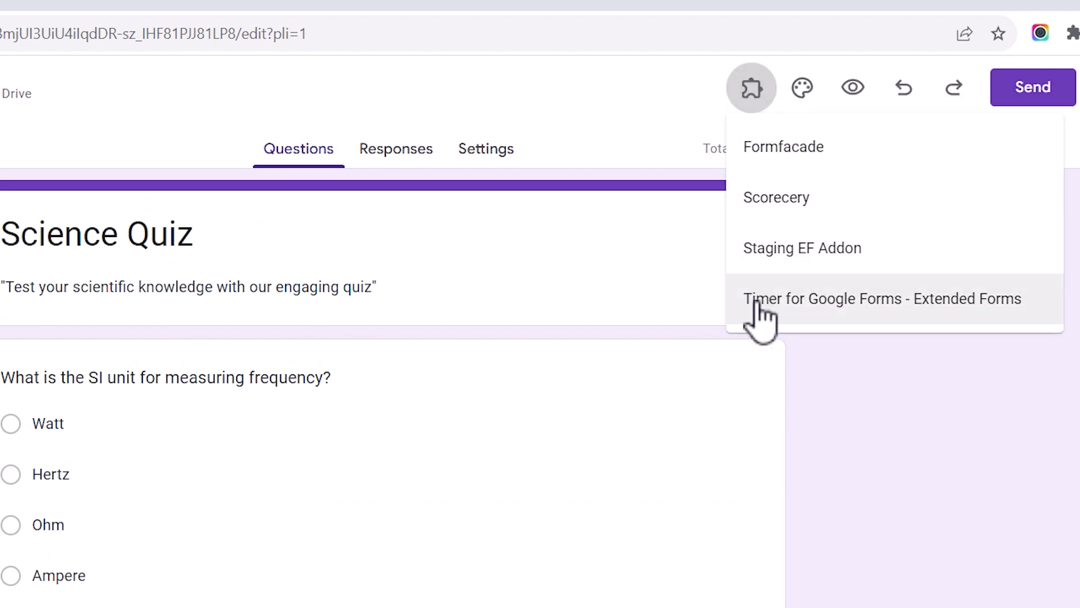
pyautogui.click(772, 307)
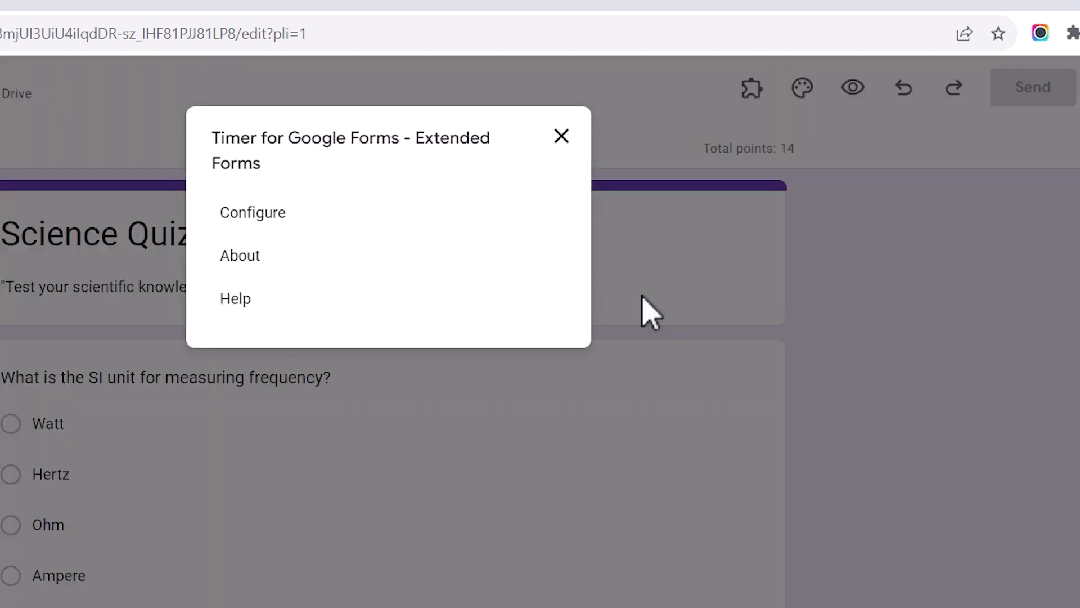
# - Configure the add-on by connecting the form to Extendedforms.io and fixing the flagged login-requirement and submit-another-response settings
pyautogui.click(263, 215)
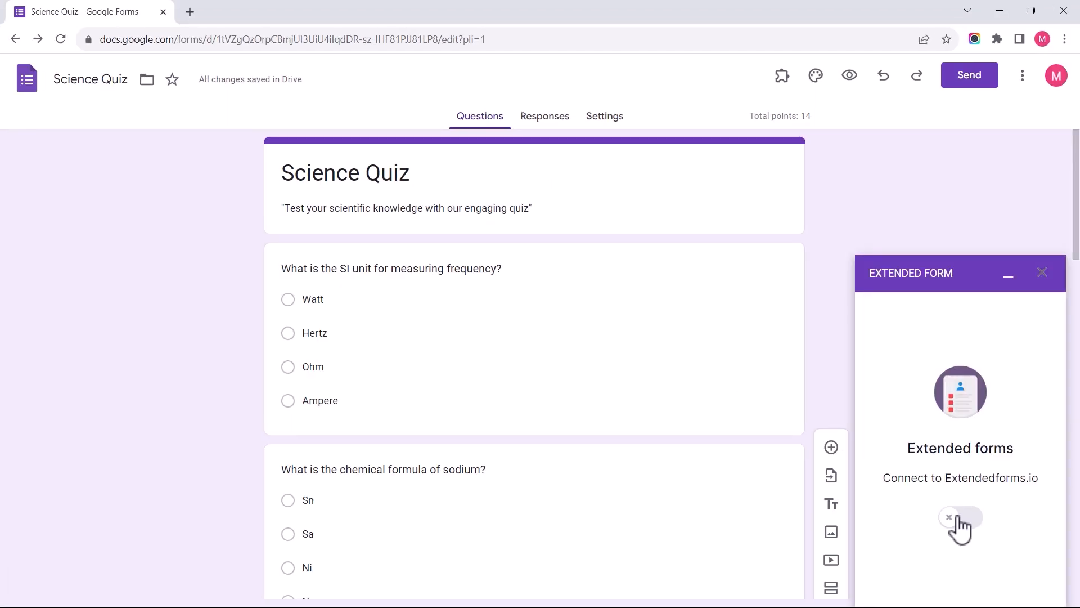
pyautogui.click(959, 520)
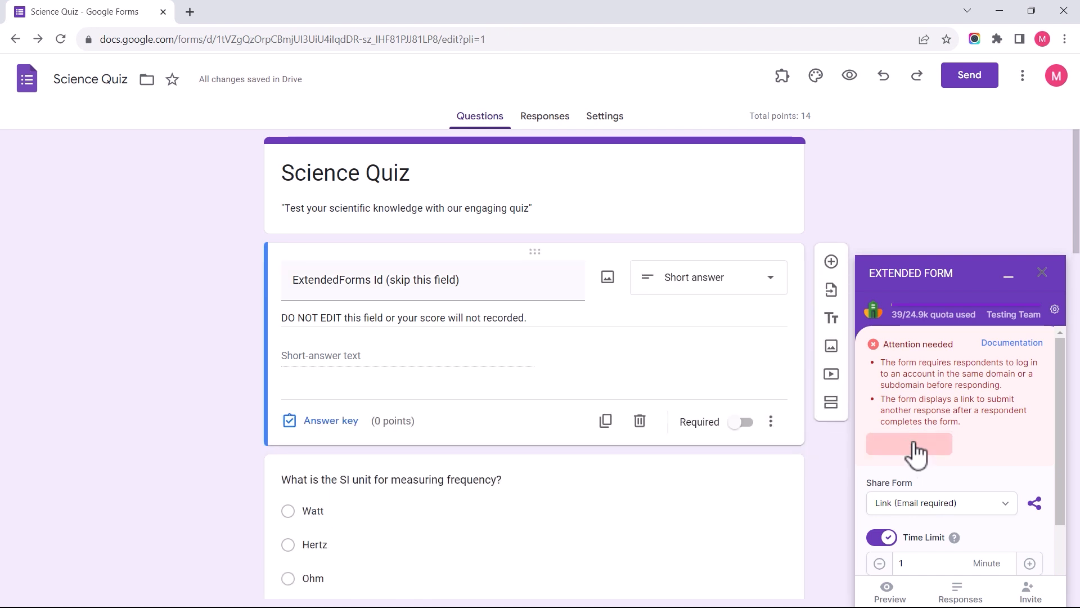
pyautogui.click(911, 445)
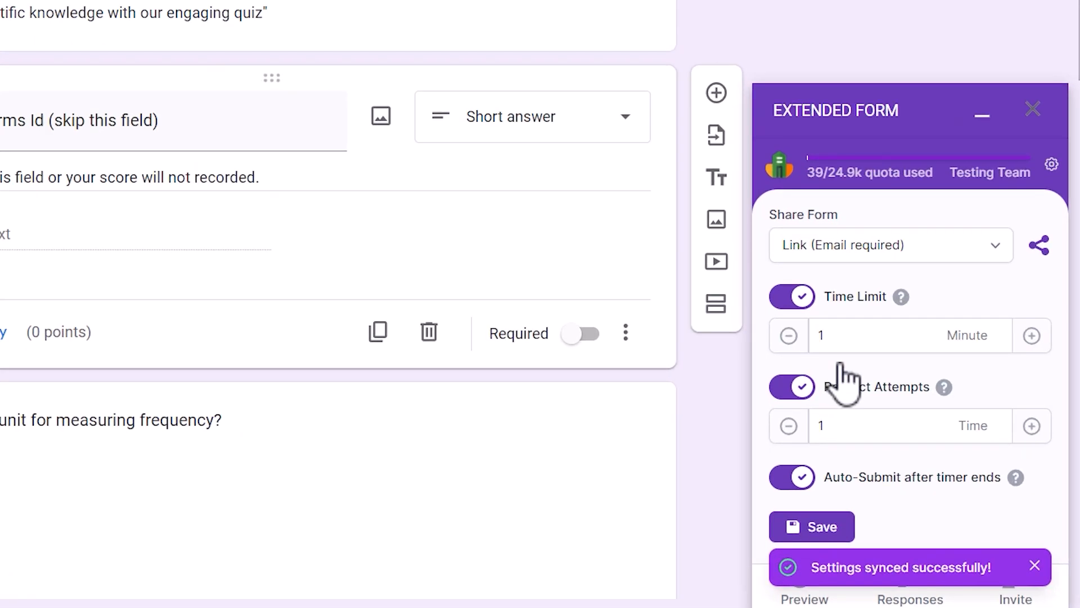
# - Share the form as Link (Email required), set its time limit to 6 minutes, and save the add-on settings
pyautogui.click(995, 251)
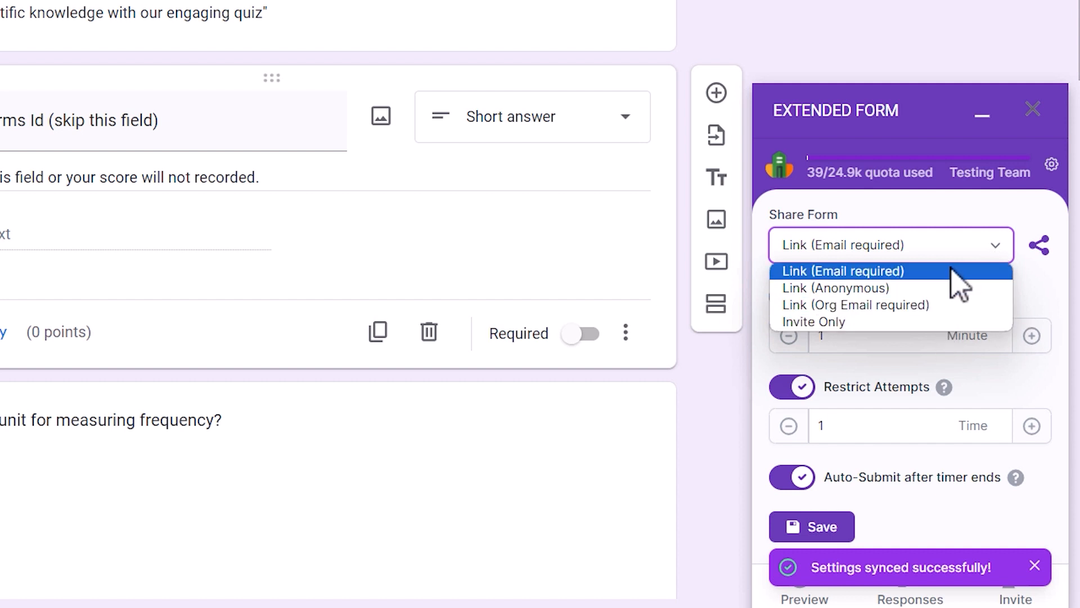
pyautogui.click(951, 270)
pyautogui.click(1029, 343)
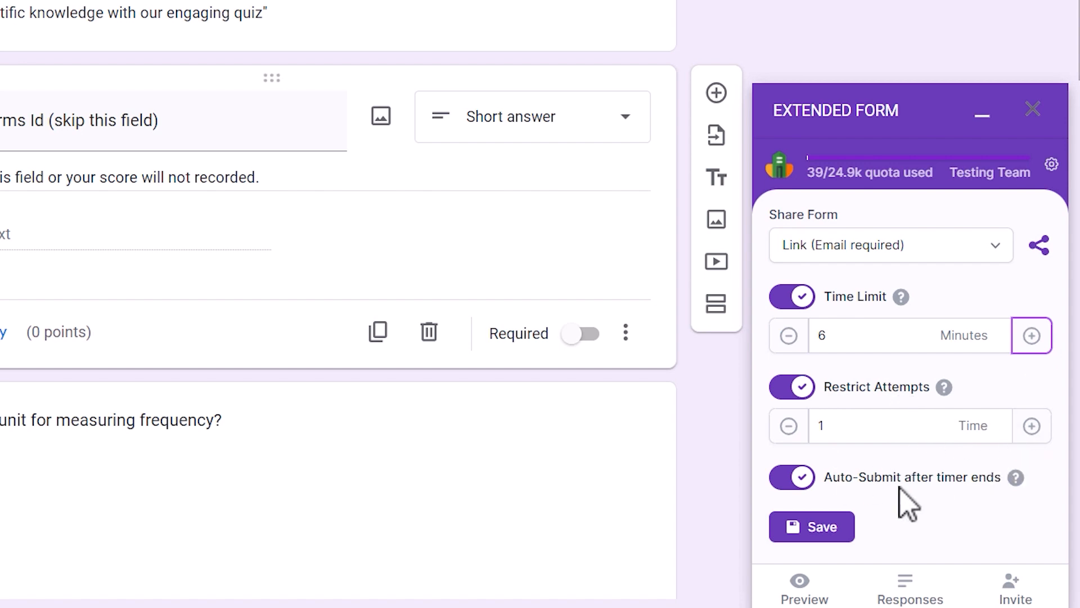
pyautogui.click(811, 527)
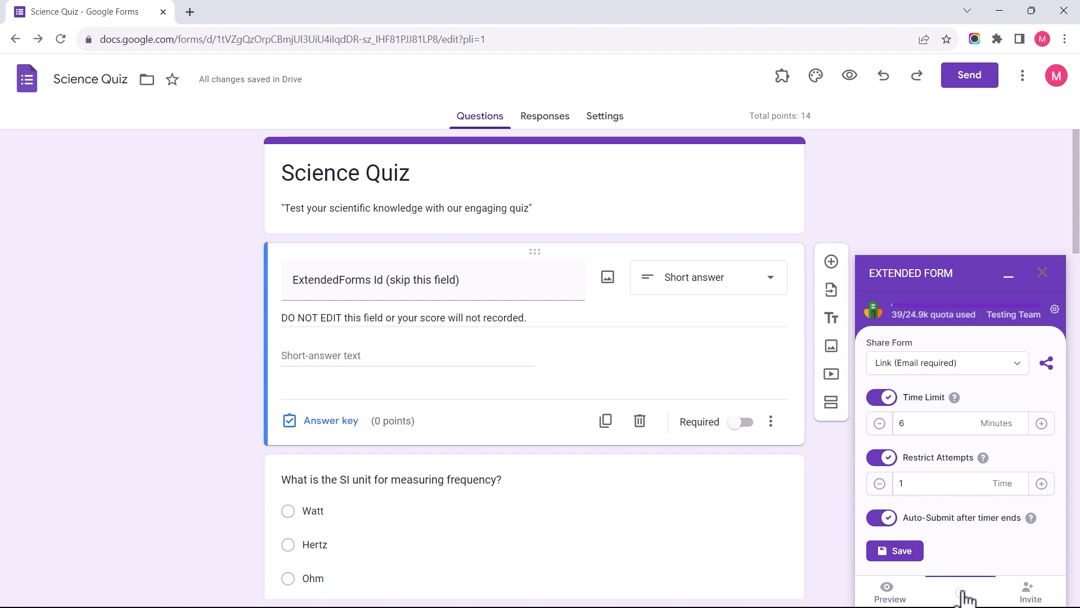
# - Go to the Science Quiz responses page on the Extended Forms site and open its Form Settings
pyautogui.click(964, 597)
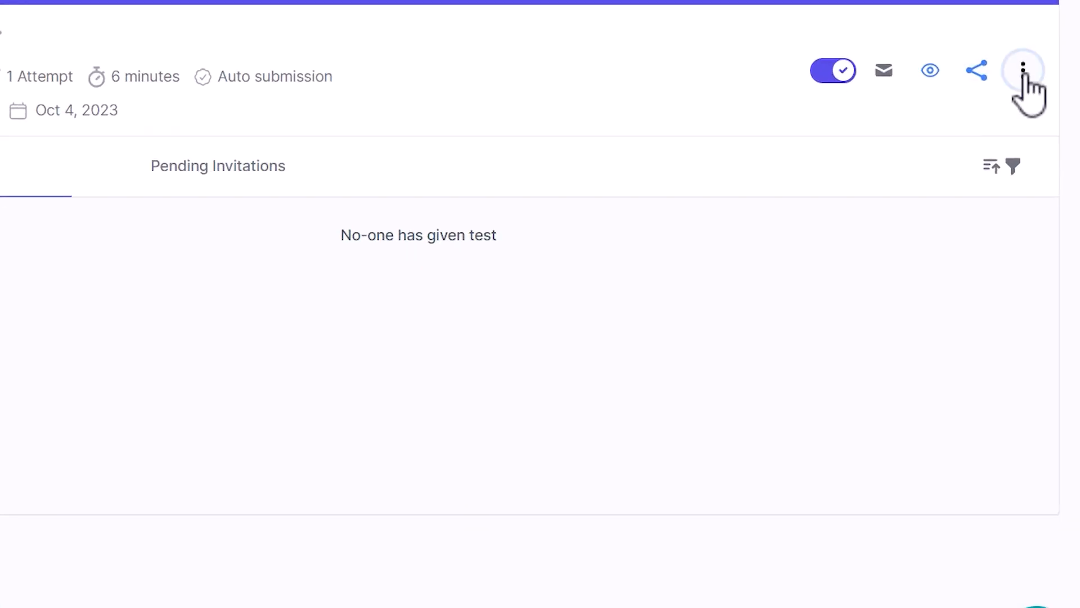
pyautogui.click(1033, 194)
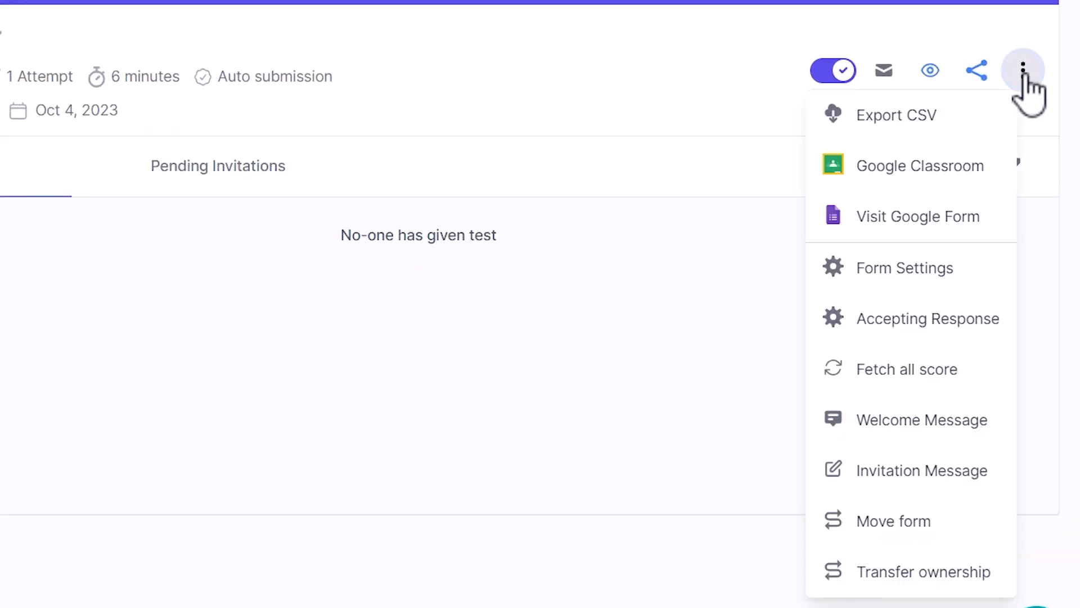
pyautogui.click(928, 269)
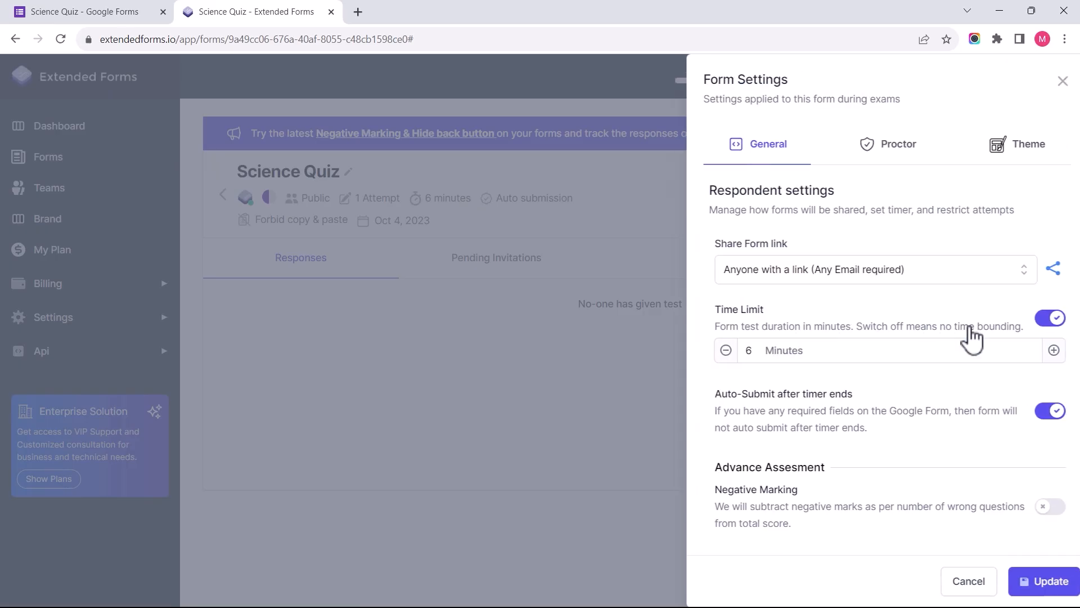
# - Enable negative marking of 1 mark with empty answers excluded, and update the form settings
pyautogui.scroll(-3, 944, 302)
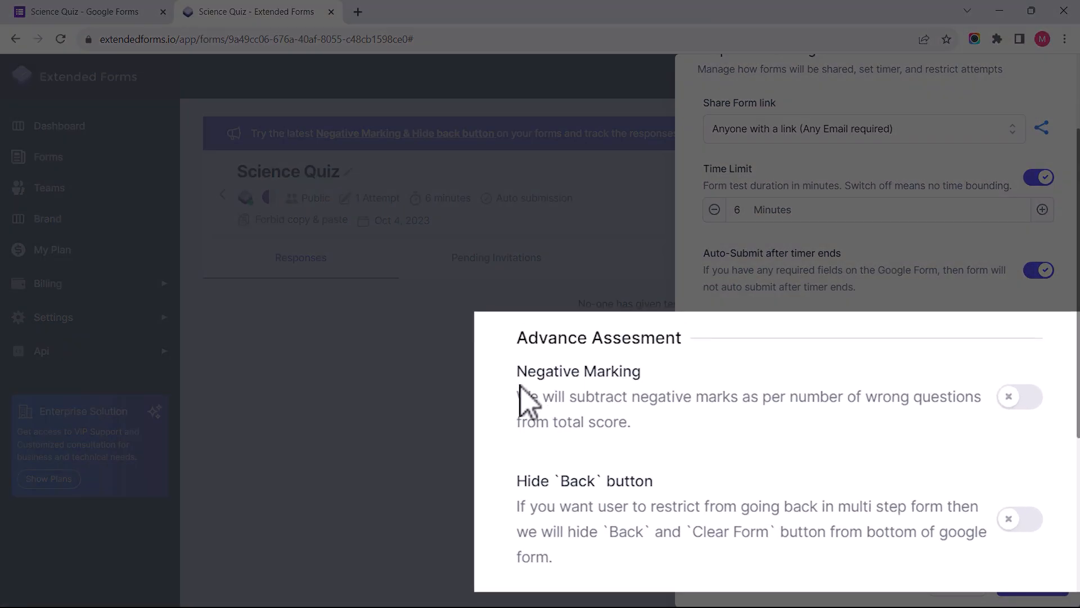
pyautogui.click(1010, 397)
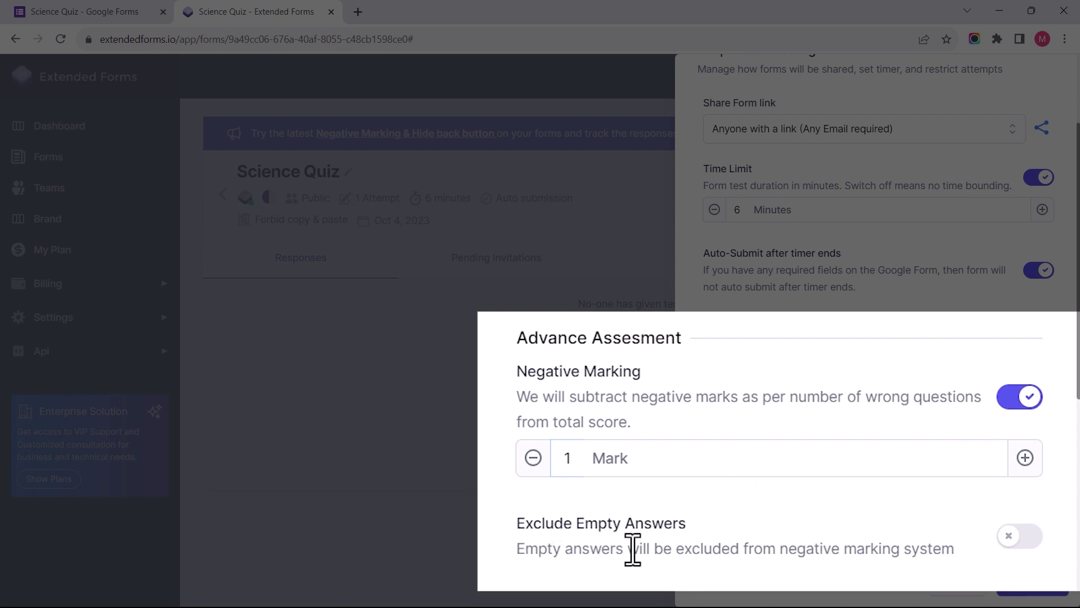
pyautogui.click(1024, 540)
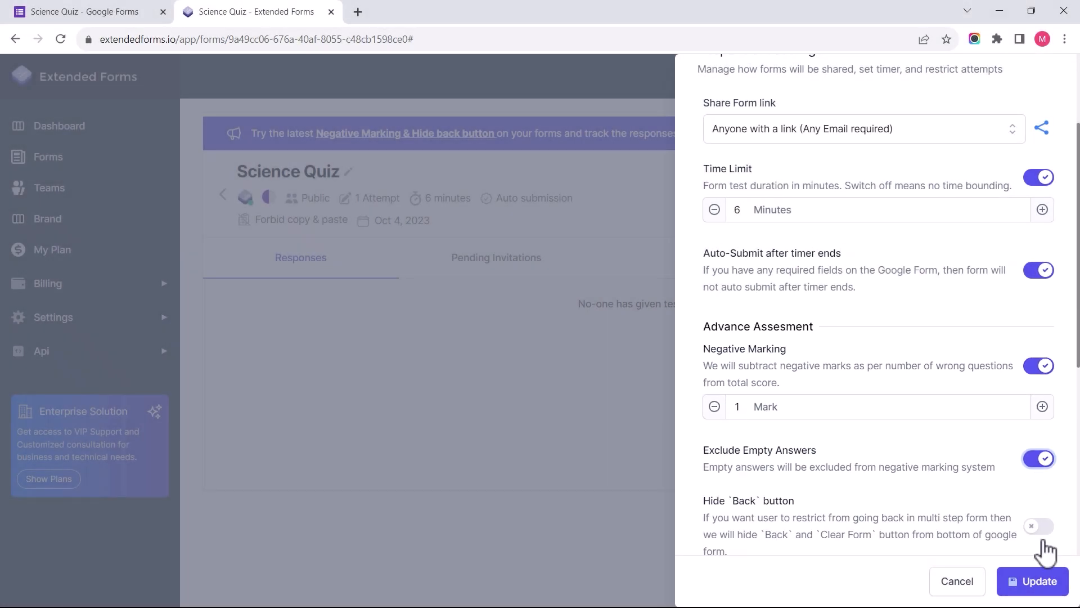
pyautogui.click(1035, 582)
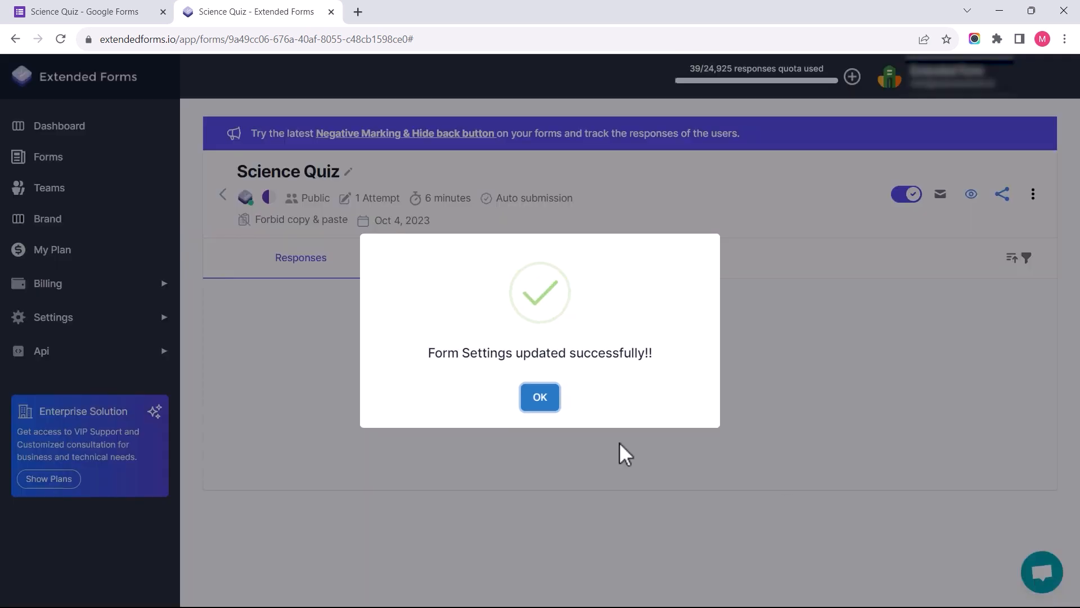
pyautogui.click(536, 400)
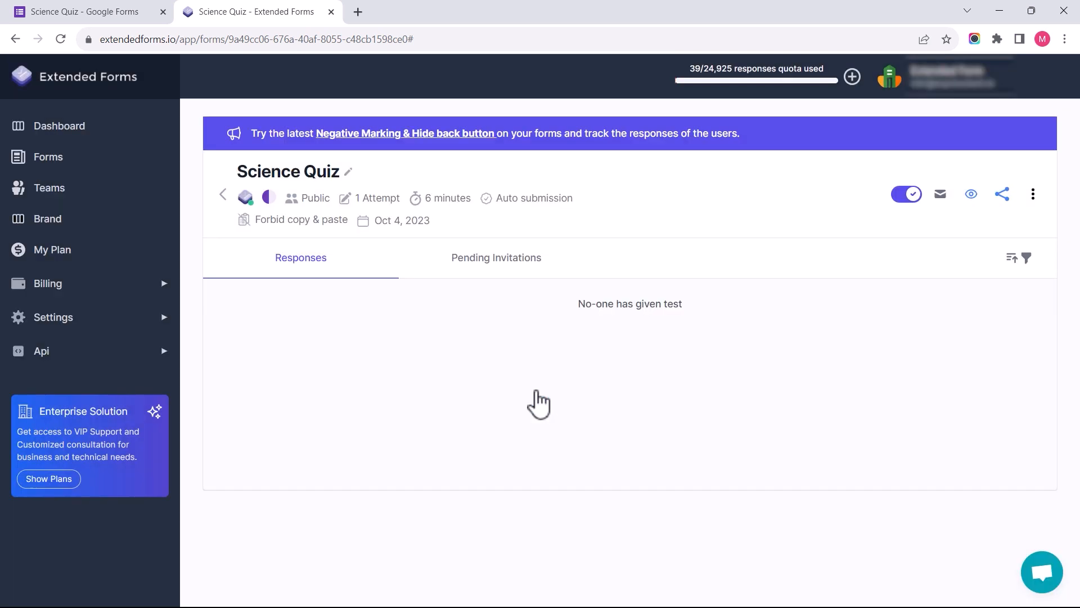
# - Start the quiz preview as a respondent and answer the first three questions with Ohm, Na and 12
pyautogui.click(970, 195)
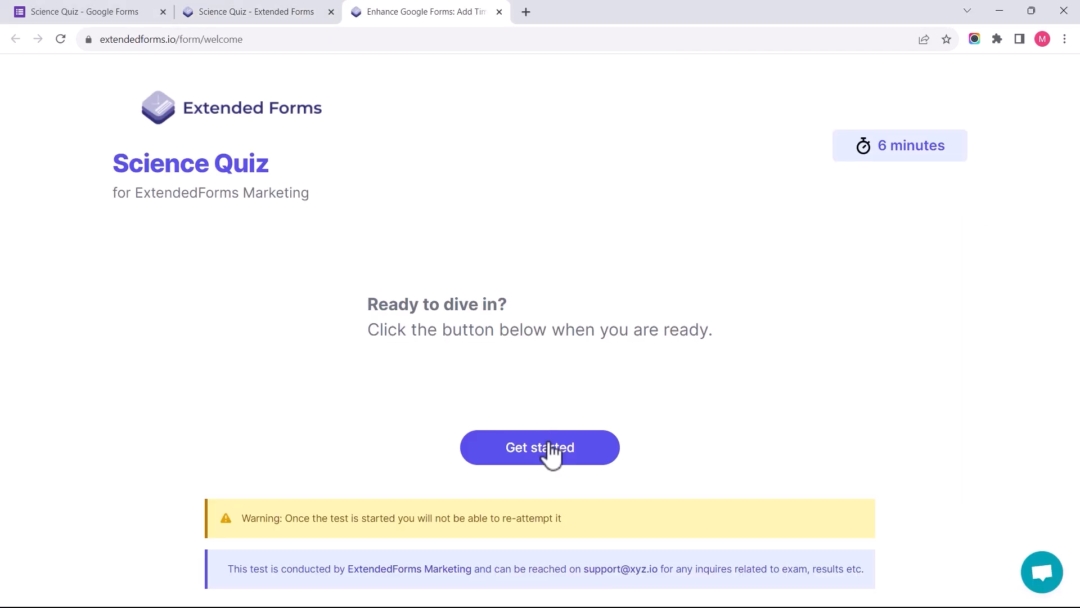
pyautogui.click(550, 454)
pyautogui.scroll(-10, 360, 388)
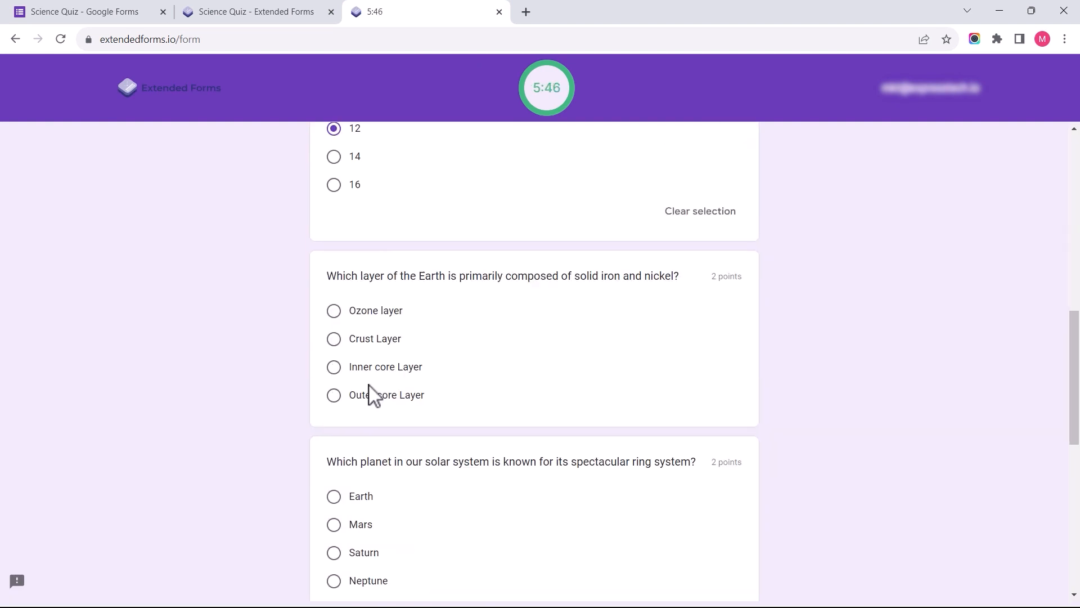
# - Answer the remaining questions with Inner core Layer, Saturn, Earth and "Moon is between the Earth and the Sun", and submit the quiz
pyautogui.click(335, 367)
pyautogui.scroll(-4, 360, 383)
pyautogui.click(334, 354)
pyautogui.scroll(-5, 338, 360)
pyautogui.click(334, 296)
pyautogui.click(334, 479)
pyautogui.scroll(-2, 340, 479)
pyautogui.click(343, 524)
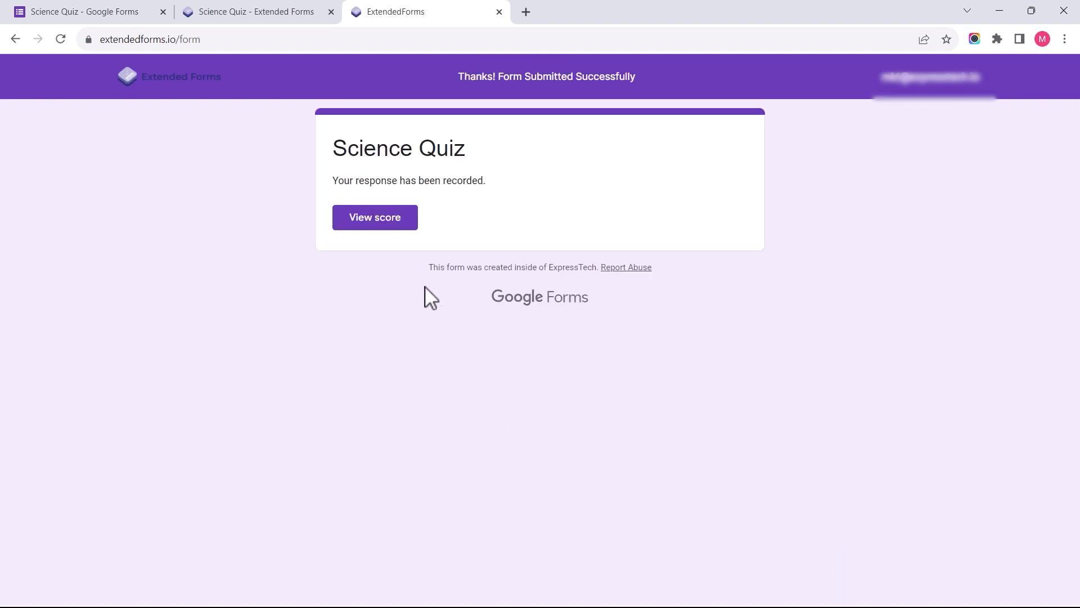
# - View the submitted quiz's score, and review the marks for every answer in the respondent's response on the Extended Forms site
pyautogui.click(373, 225)
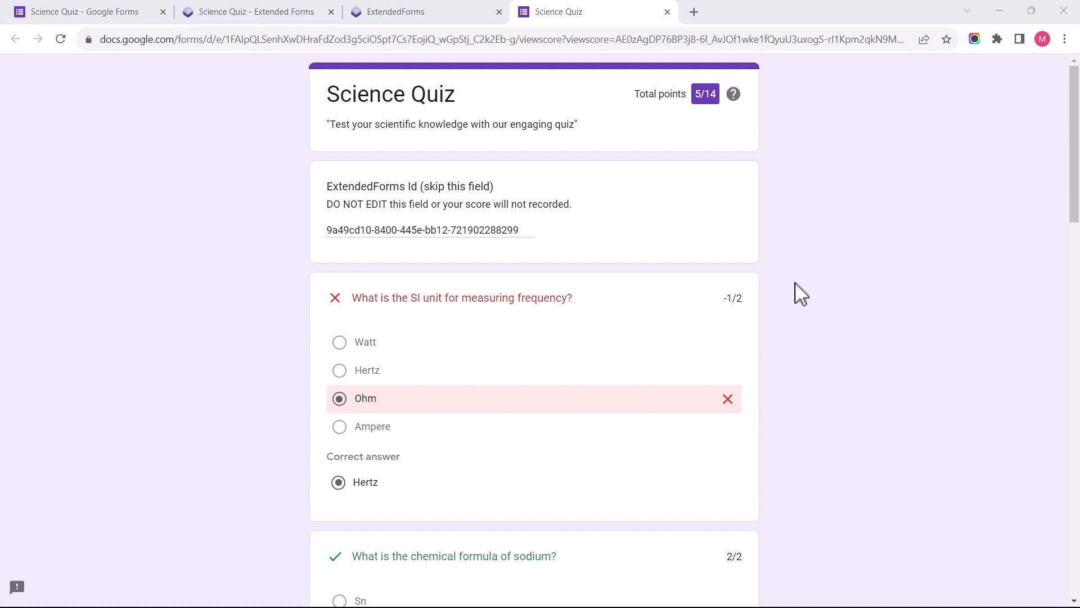
pyautogui.click(256, 12)
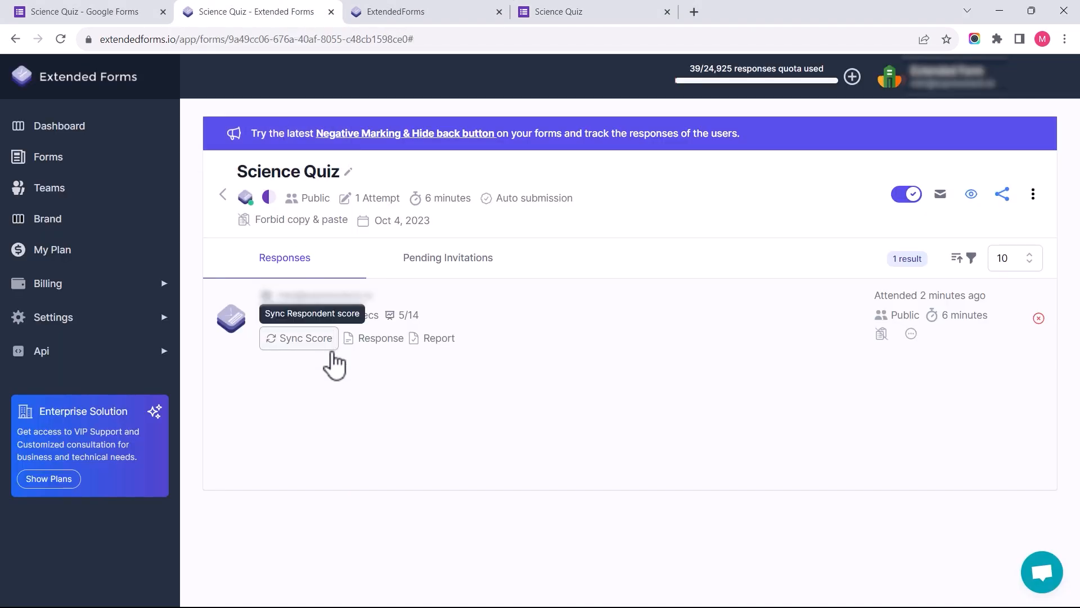
pyautogui.click(380, 338)
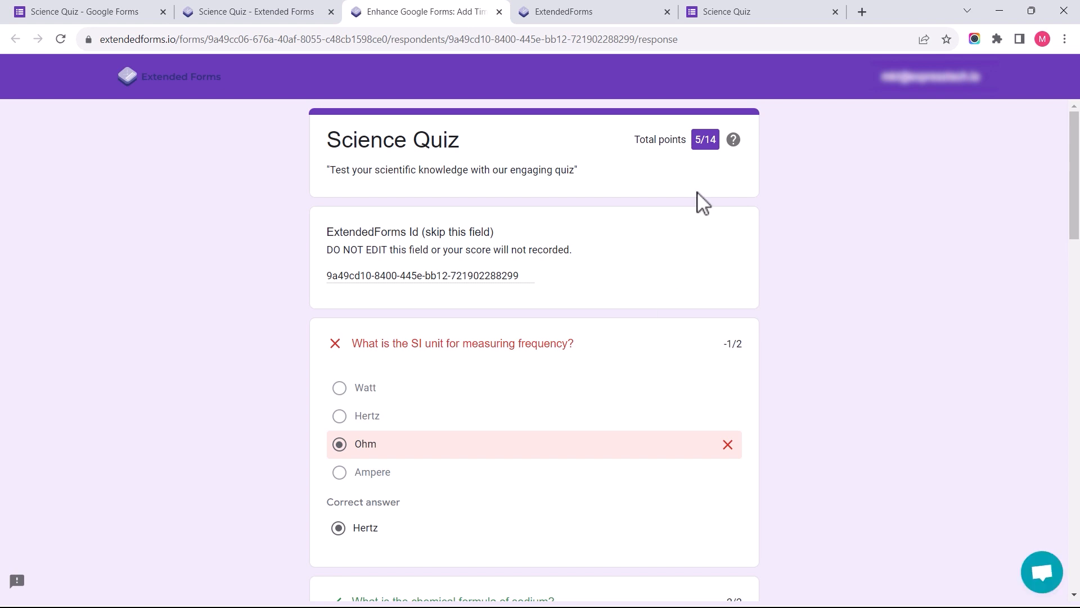
pyautogui.scroll(-12, 803, 303)
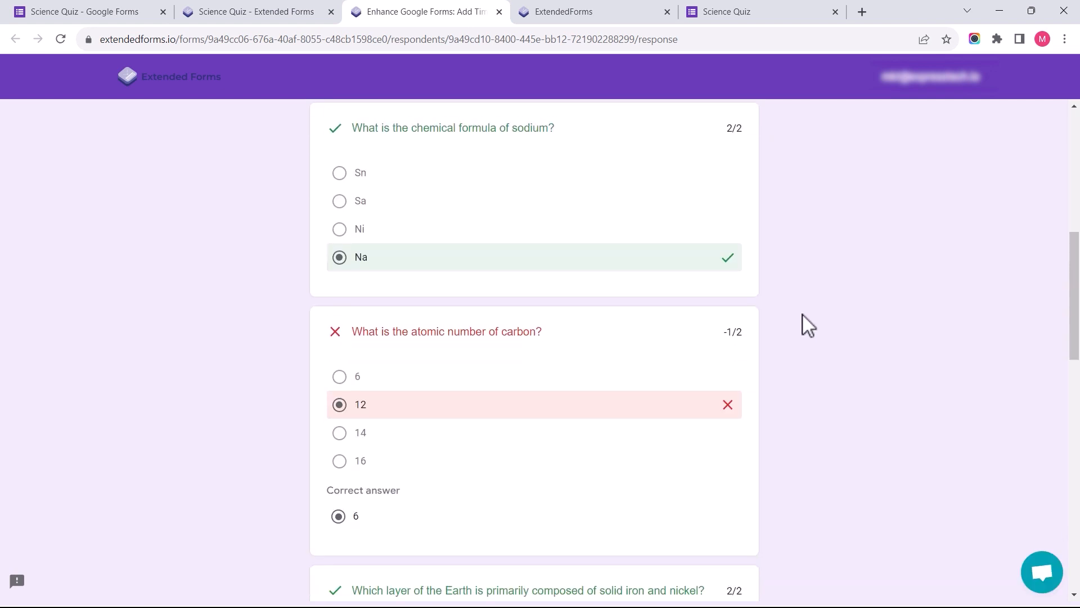
pyautogui.scroll(-13, 808, 325)
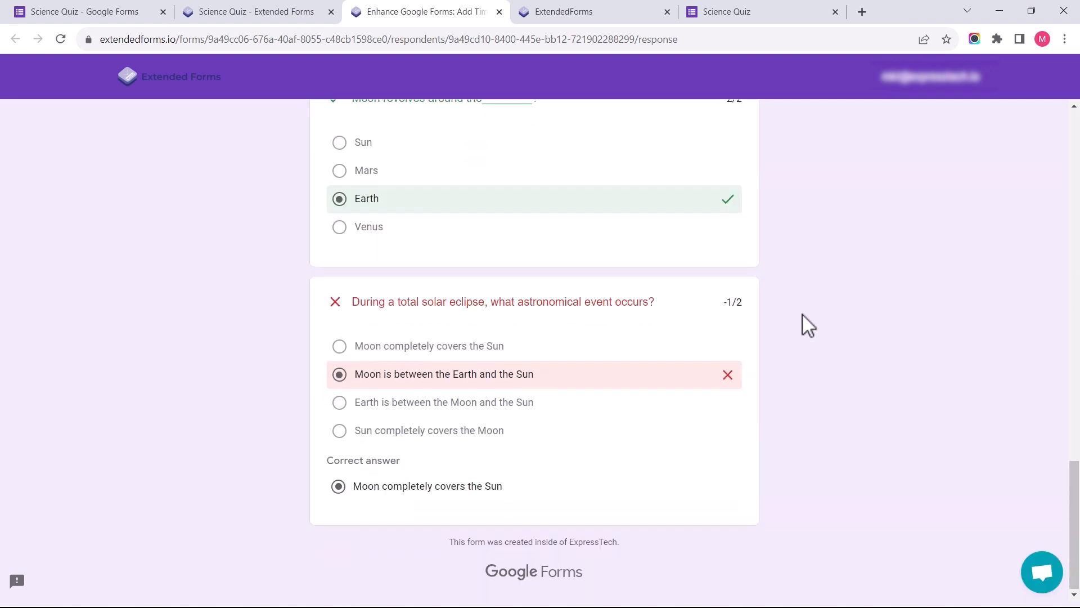
pyautogui.scroll(12, 808, 325)
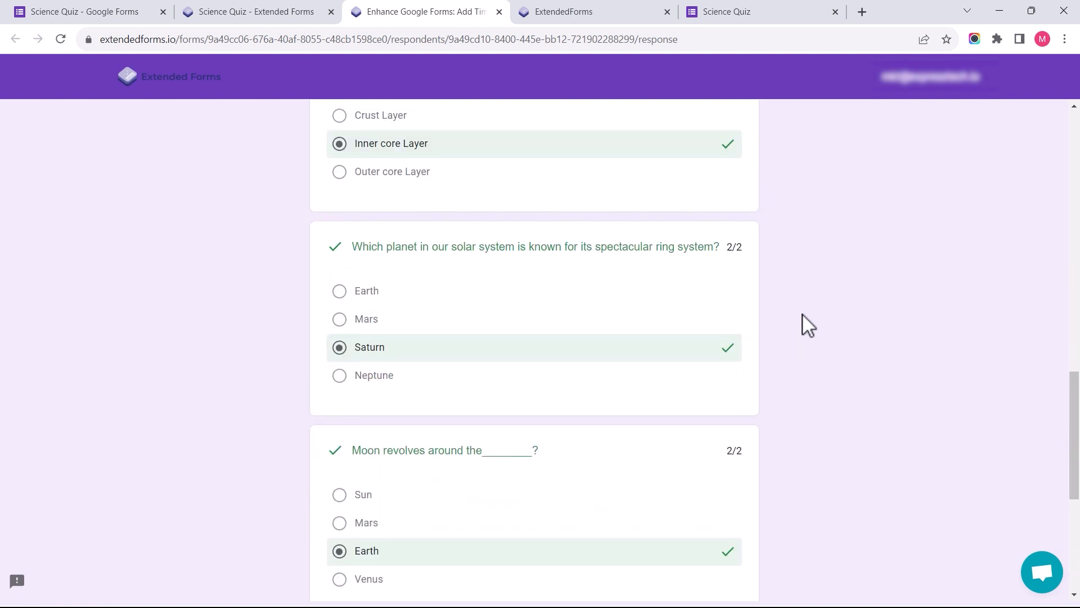
pyautogui.scroll(12, 808, 325)
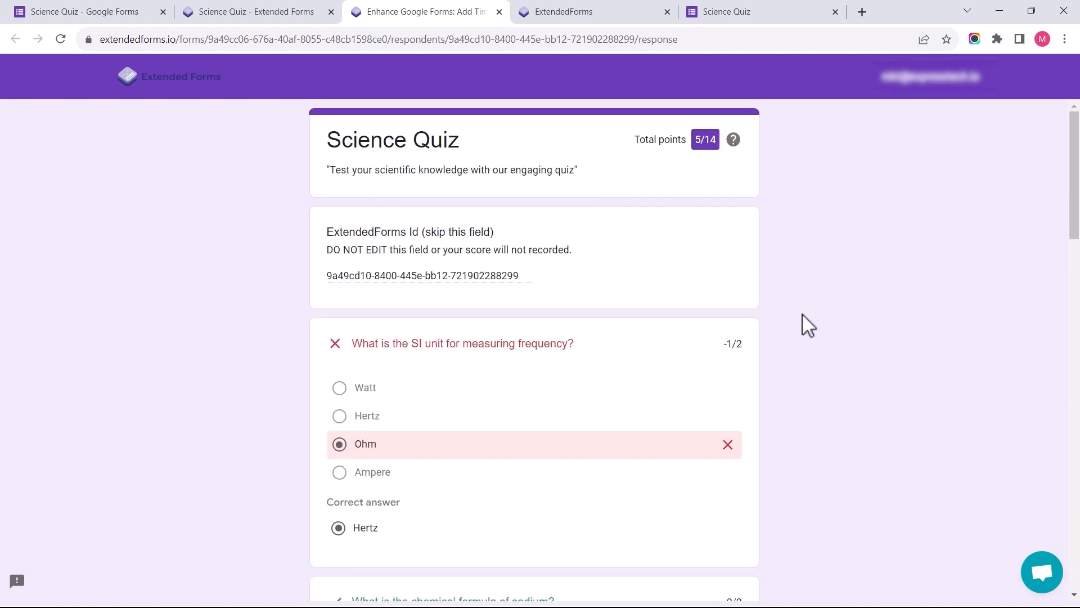